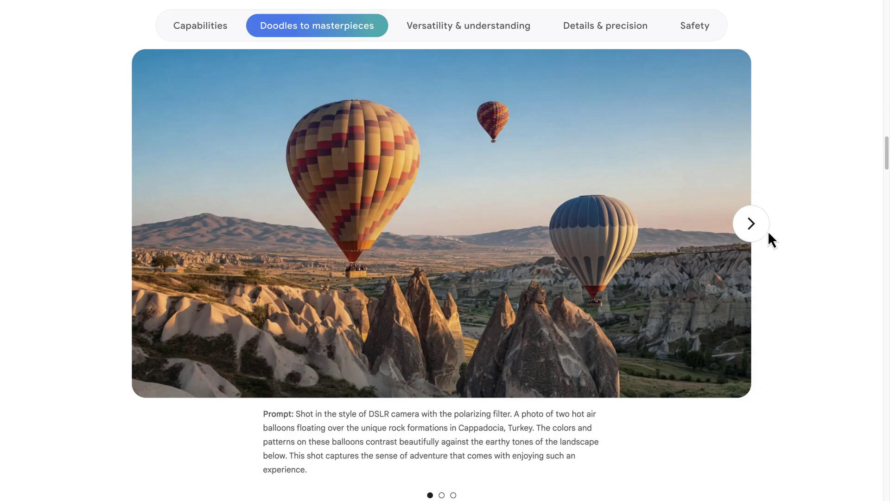
Advance the Details & precision carousel to its third example, the sleeping white fluffy bear toy
{"action": "left_click", "coordinate": [766, 233]}
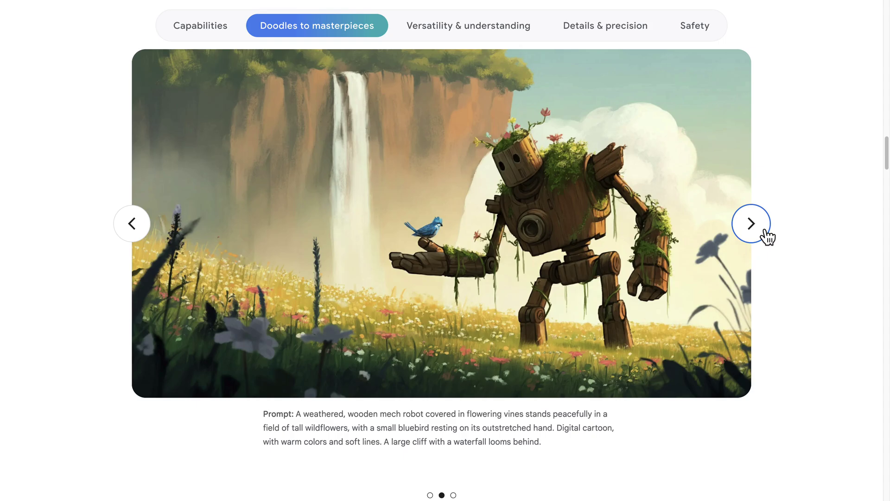
{"action": "left_click", "coordinate": [766, 235]}
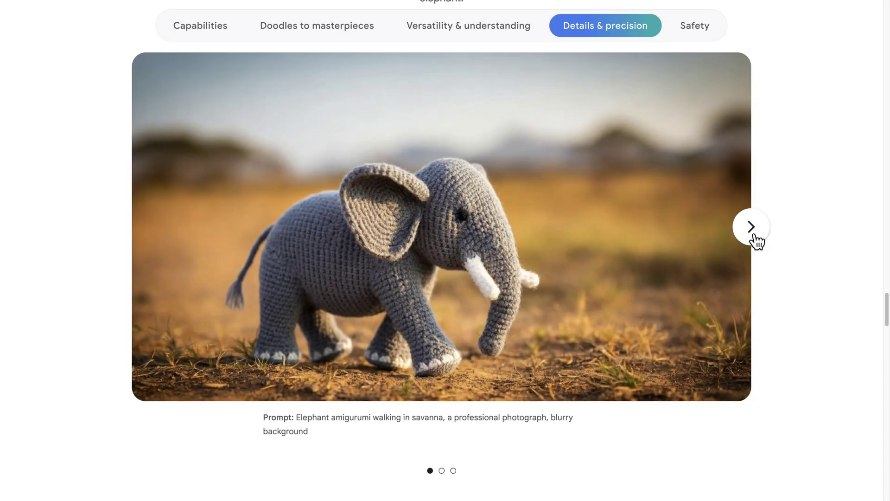
{"action": "left_click", "coordinate": [758, 241]}
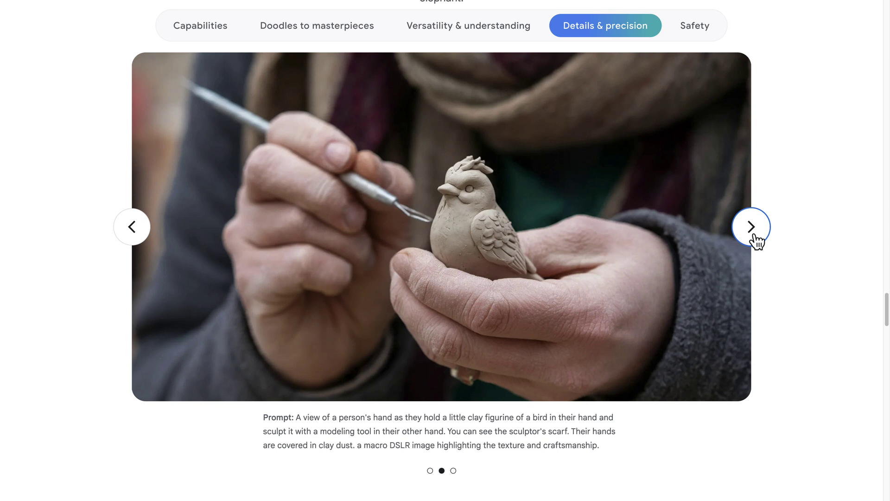
{"action": "left_click", "coordinate": [757, 241]}
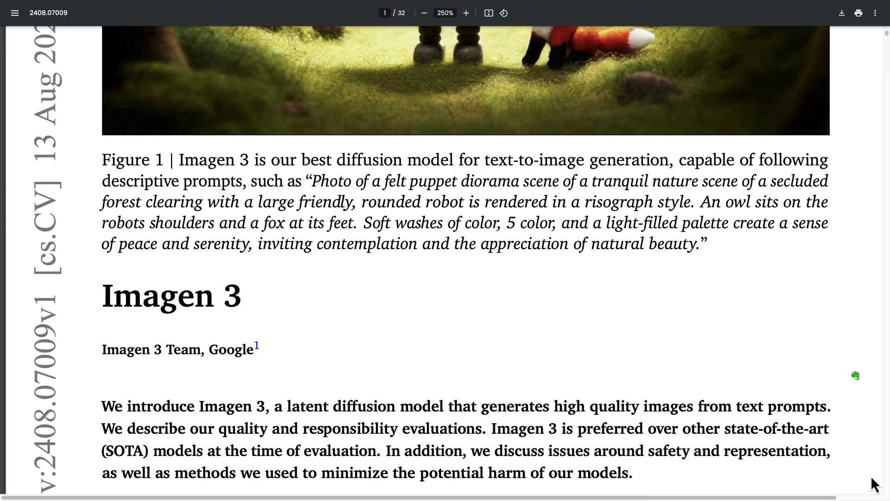
{"action": "scroll", "coordinate": [445, 260], "scroll_direction": "down", "scroll_amount": 5}
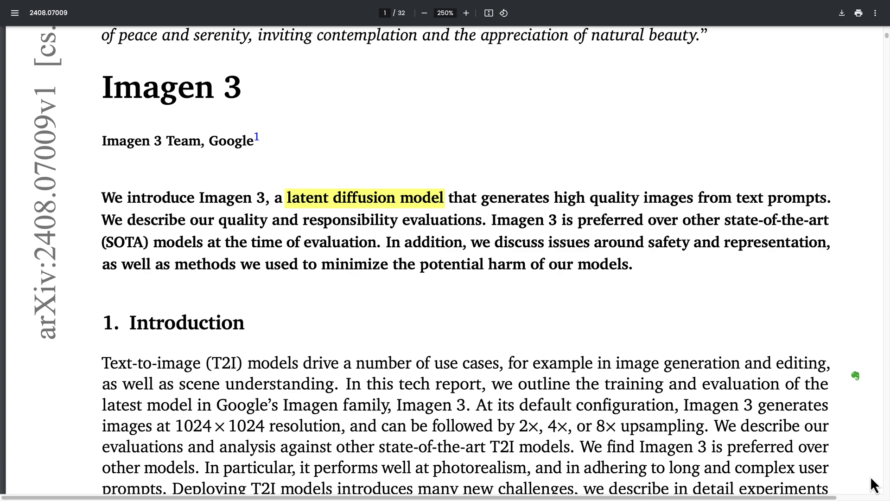
Scroll the Imagen 3 paper past the Elo preference charts to the page 10 VQAScore charts
{"action": "scroll", "coordinate": [874, 484], "scroll_direction": "down", "scroll_amount": 3}
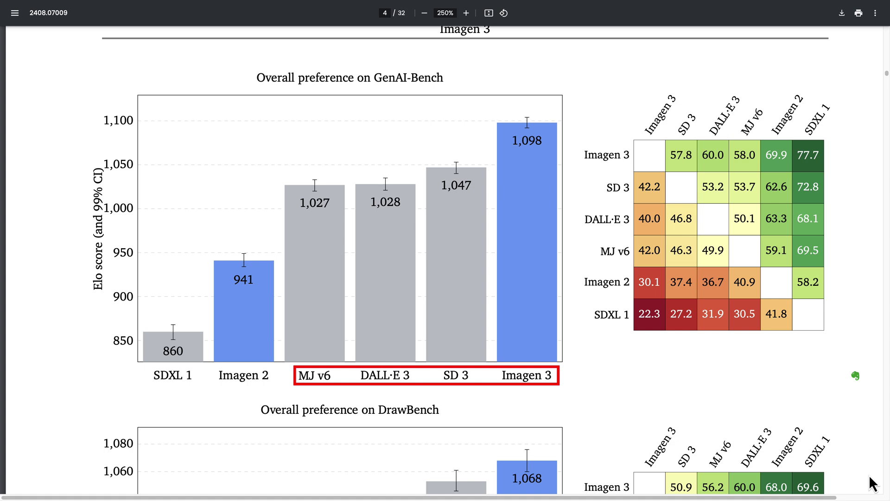
{"action": "scroll", "coordinate": [874, 484], "scroll_direction": "down", "scroll_amount": 3}
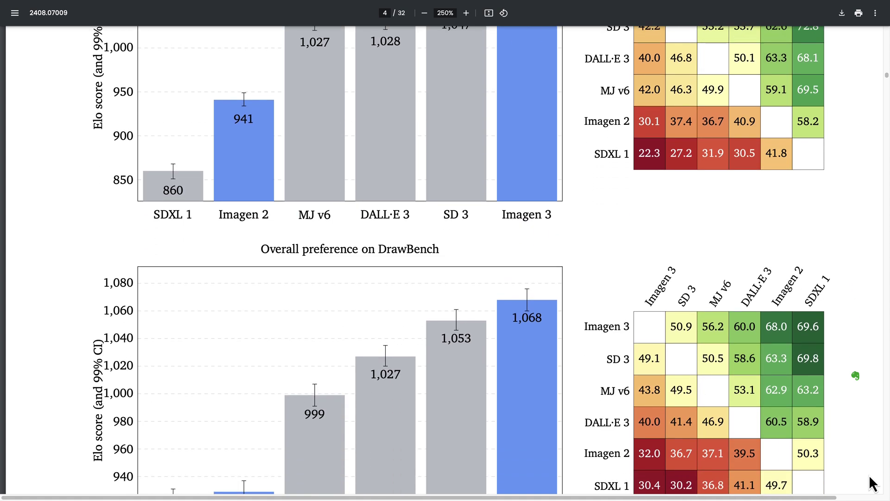
{"action": "scroll", "coordinate": [874, 483], "scroll_direction": "down", "scroll_amount": 2}
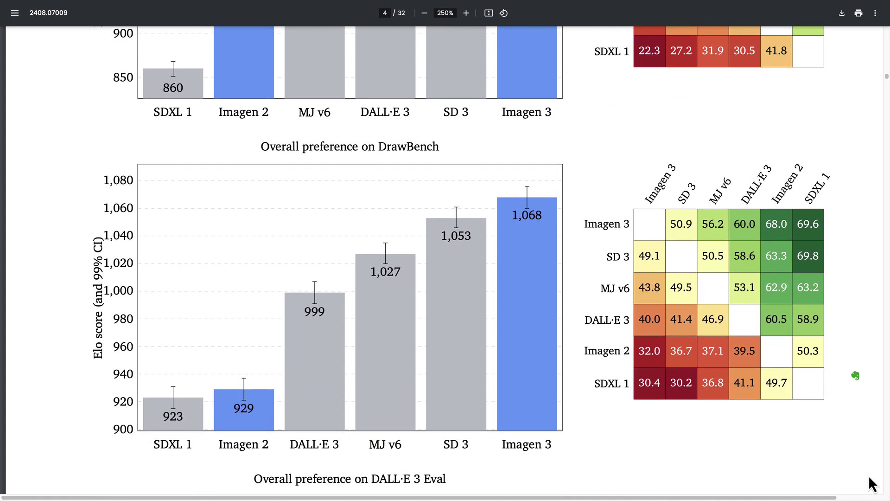
{"action": "scroll", "coordinate": [874, 484], "scroll_direction": "down", "scroll_amount": 7}
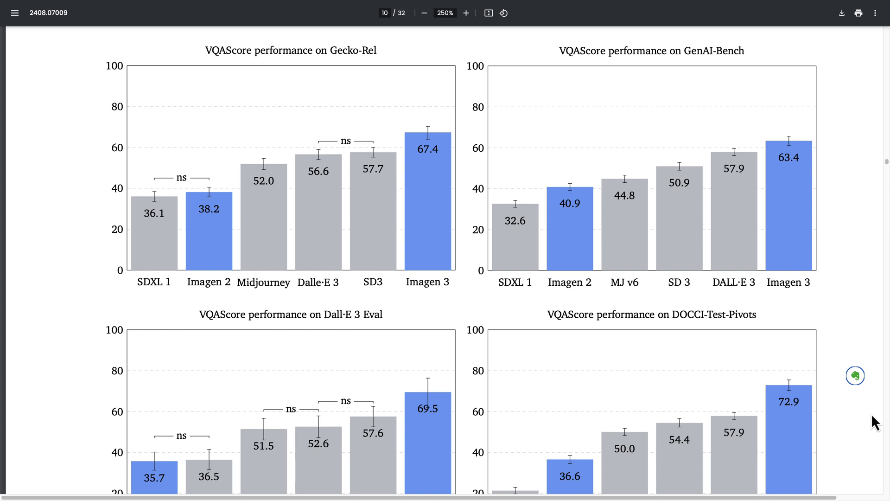
{"action": "scroll", "coordinate": [874, 422], "scroll_direction": "down", "scroll_amount": 3}
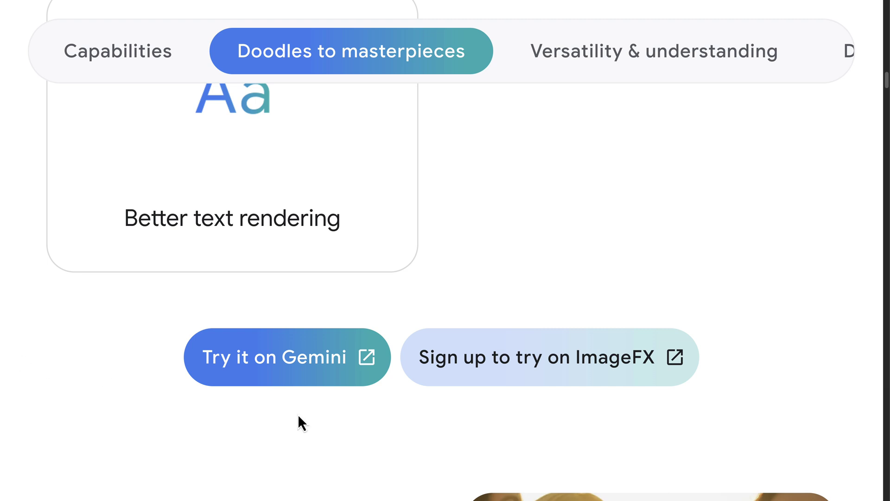
Ask Gemini to 'generate a photorealistic image of a cat eating a burrito'
{"action": "left_click", "coordinate": [347, 378]}
{"action": "type", "text": "generate a photorealistic image of a cat eating a burrito"}
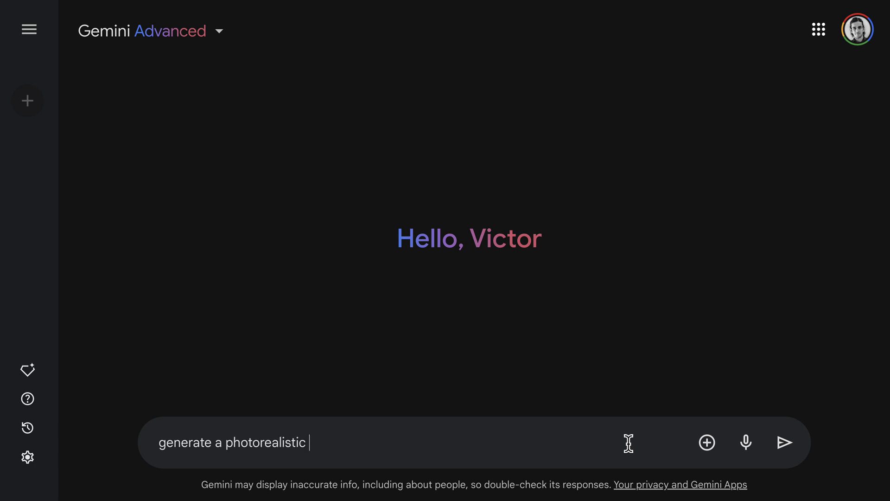
{"action": "key", "text": "Return"}
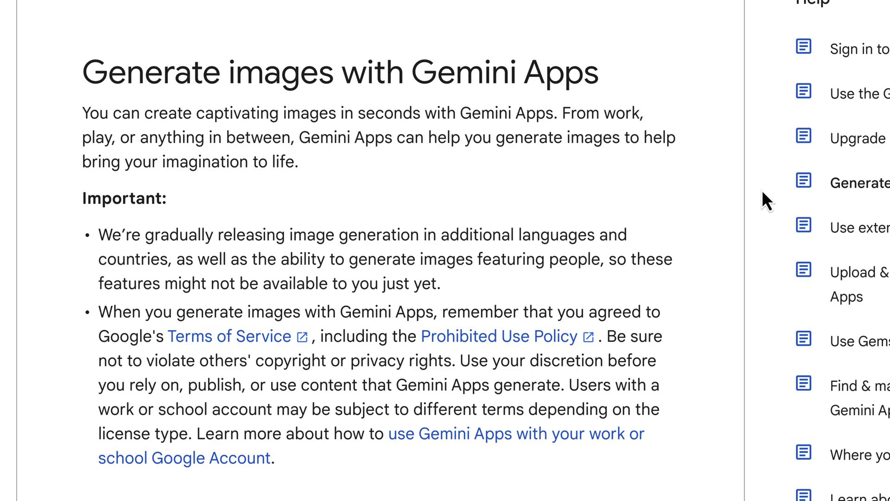
{"action": "scroll", "coordinate": [762, 190], "scroll_direction": "down", "scroll_amount": 3}
{"action": "scroll", "coordinate": [761, 190], "scroll_direction": "down", "scroll_amount": 6}
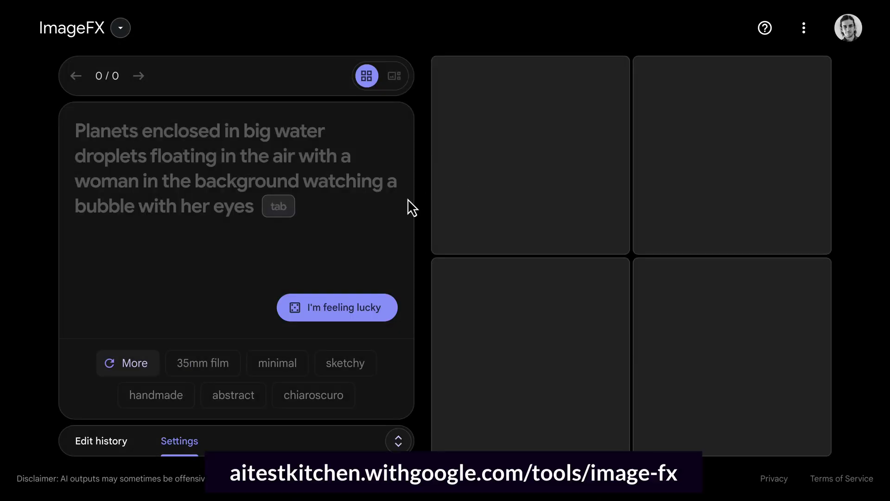
Generate images from the suggested 'Planets enclosed in big water droplets' prompt and enlarge the bottom-left one
{"action": "left_click", "coordinate": [348, 204]}
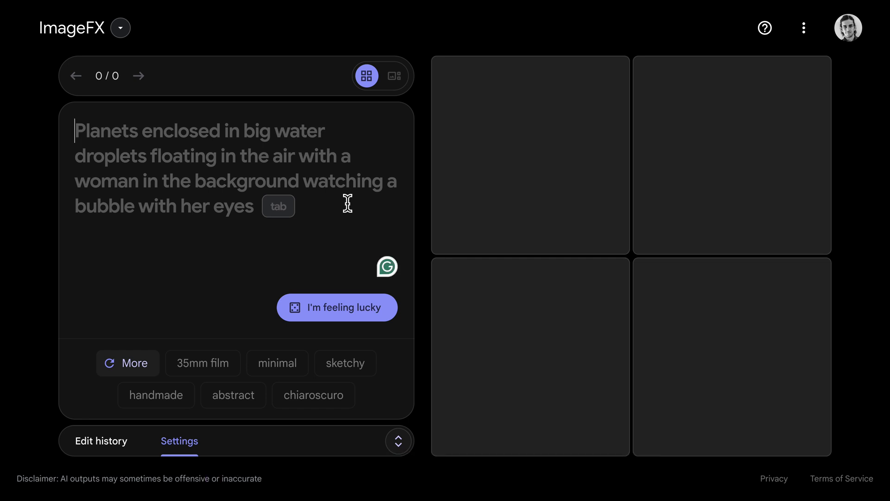
{"action": "key", "text": "Tab"}
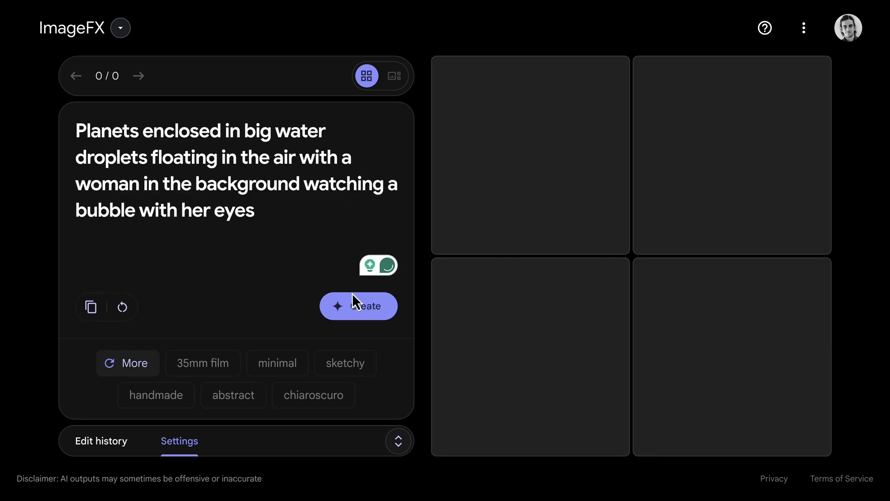
{"action": "left_click", "coordinate": [354, 306]}
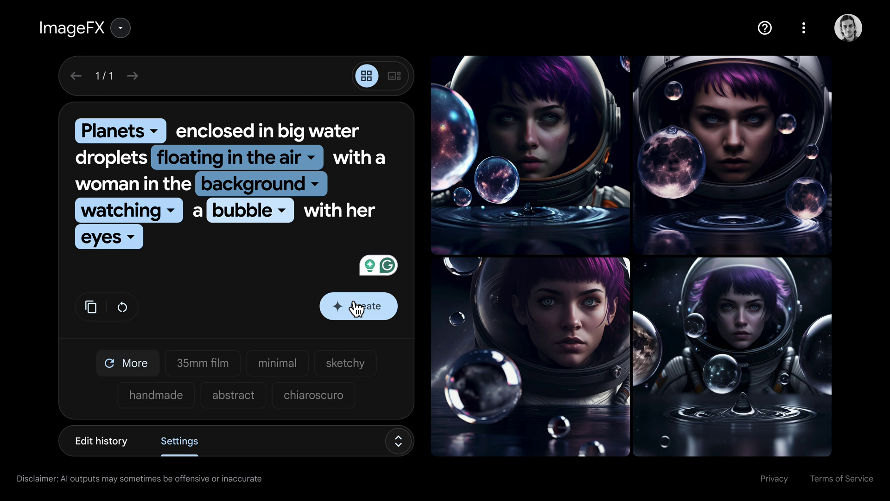
{"action": "left_click", "coordinate": [499, 335]}
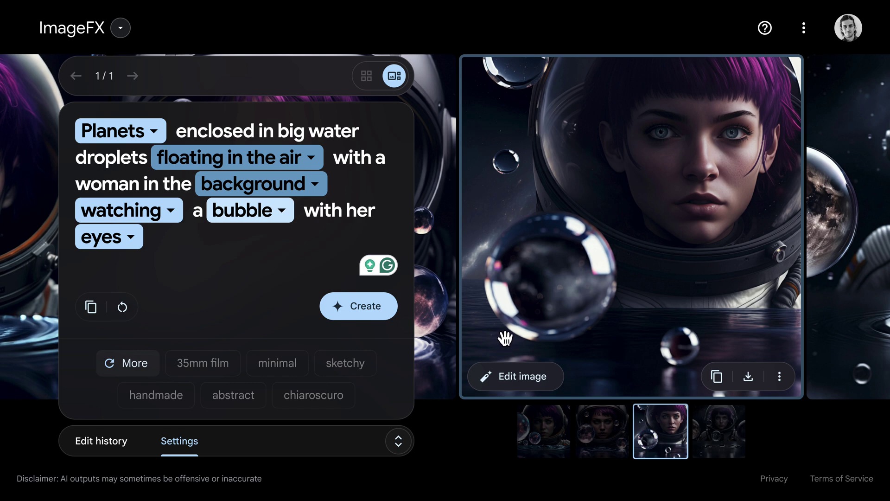
Mask the woman's hair and generate the edit 'the woman has blue hair'
{"action": "left_click", "coordinate": [527, 379]}
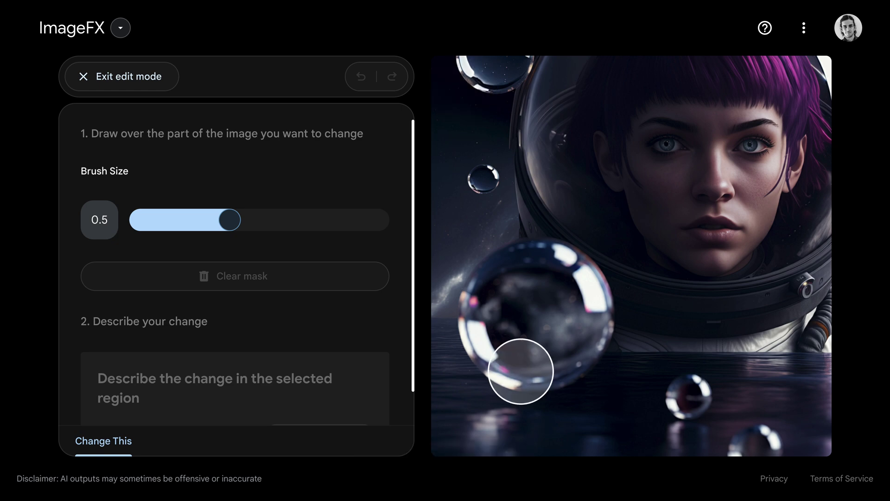
{"action": "mouse_move", "coordinate": [653, 134]}
{"action": "left_mouse_down"}
{"action": "mouse_move", "coordinate": [617, 133]}
{"action": "mouse_move", "coordinate": [602, 104]}
{"action": "mouse_move", "coordinate": [691, 81]}
{"action": "mouse_move", "coordinate": [782, 79]}
{"action": "mouse_move", "coordinate": [820, 146]}
{"action": "mouse_move", "coordinate": [789, 175]}
{"action": "mouse_move", "coordinate": [823, 112]}
{"action": "left_mouse_up"}
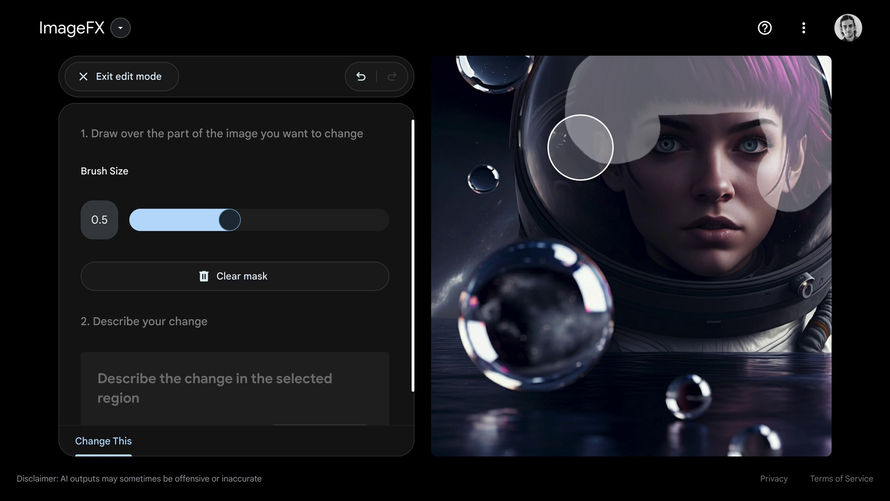
{"action": "scroll", "coordinate": [324, 357], "scroll_direction": "down", "scroll_amount": 1}
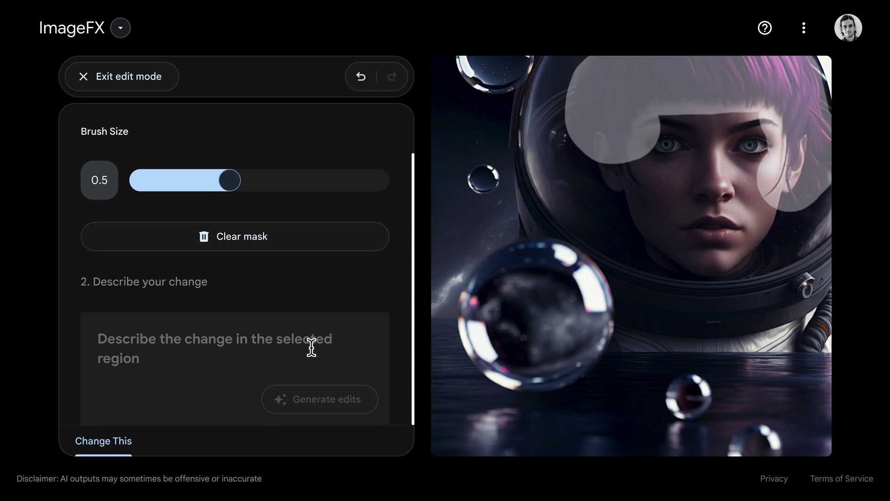
{"action": "left_click", "coordinate": [310, 348]}
{"action": "type", "text": "the woman has blue hair"}
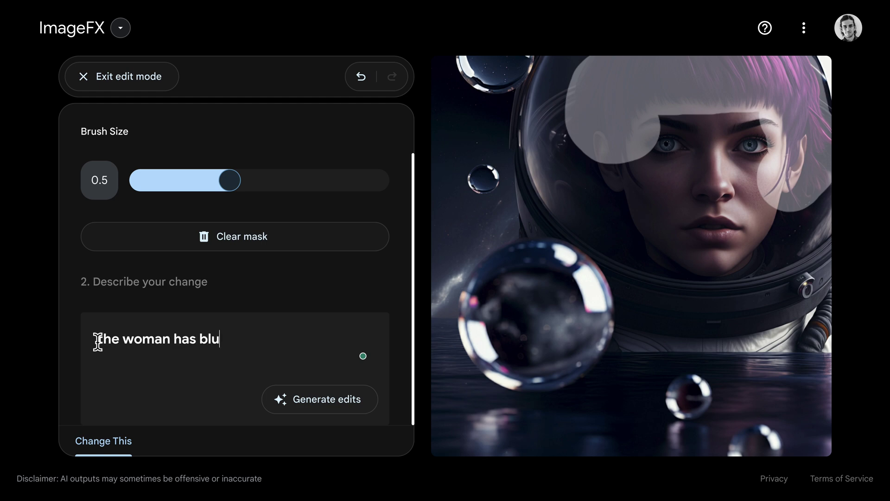
{"action": "left_click", "coordinate": [301, 398]}
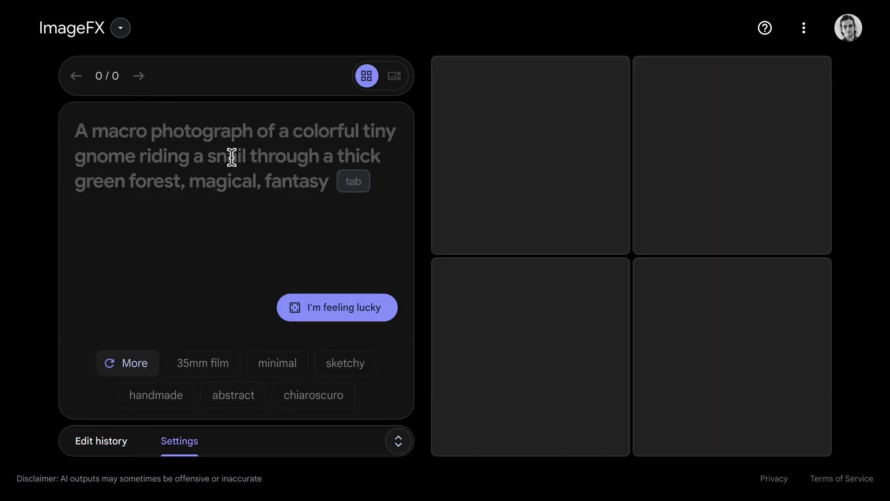
Generate images from the suggested gnome-riding-a-snail macro prompt and browse the first two results
{"action": "left_click", "coordinate": [328, 195]}
{"action": "key", "text": "Tab"}
{"action": "left_click", "coordinate": [346, 313]}
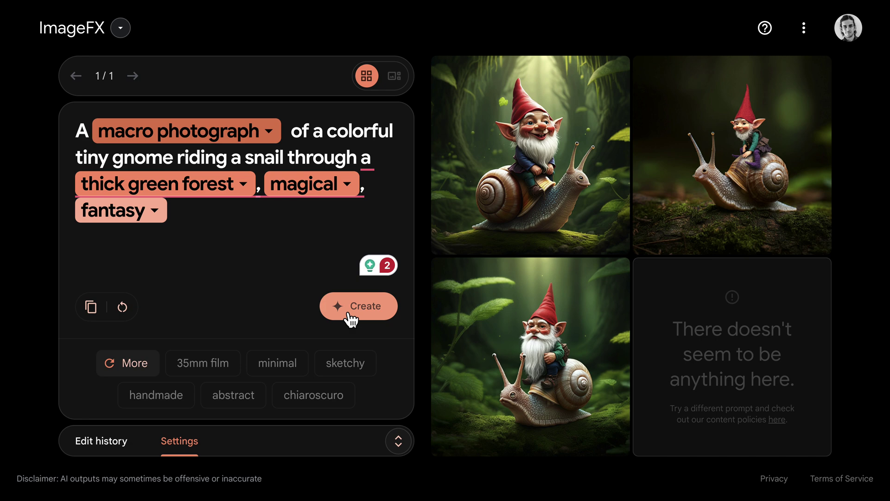
{"action": "mouse_move", "coordinate": [485, 334]}
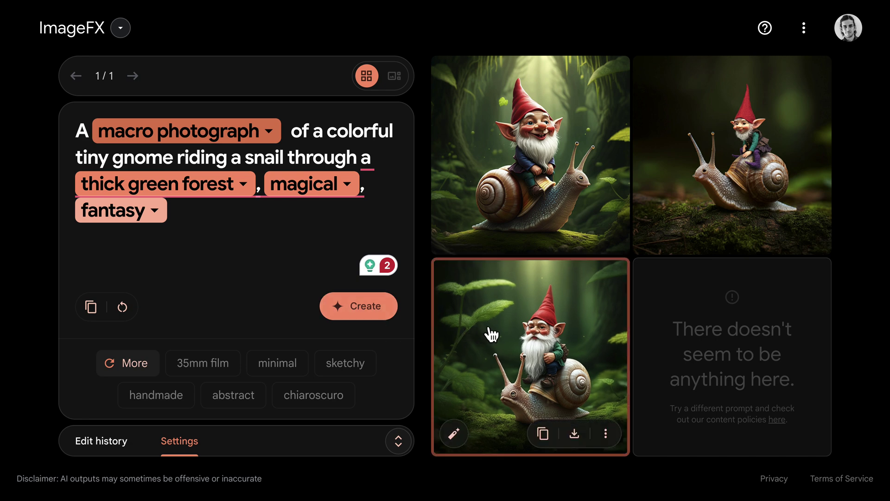
{"action": "left_click", "coordinate": [491, 333]}
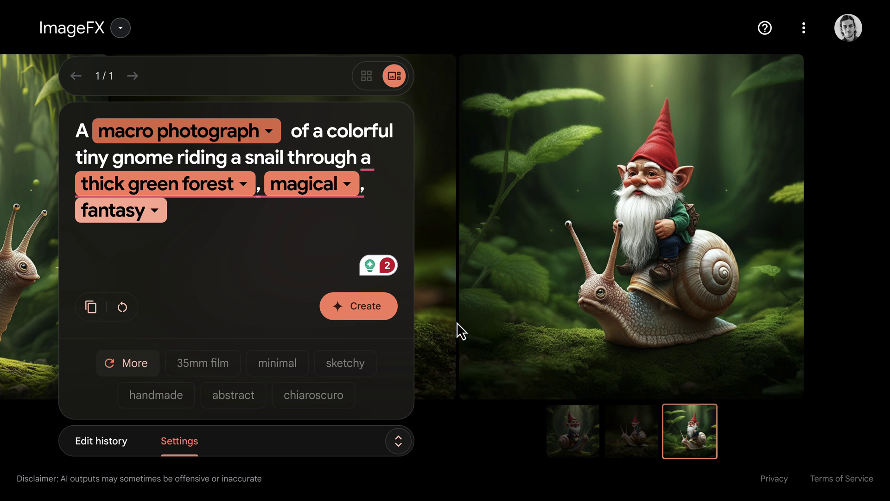
{"action": "left_click", "coordinate": [626, 433]}
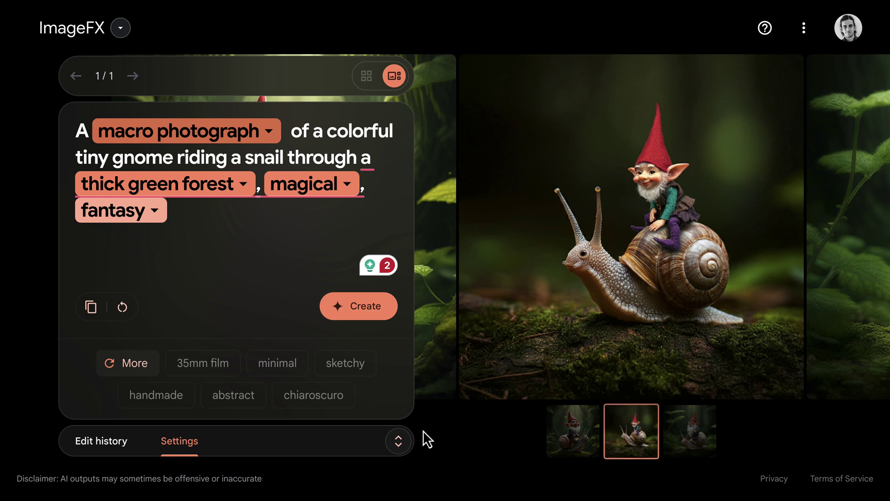
{"action": "left_click", "coordinate": [405, 443]}
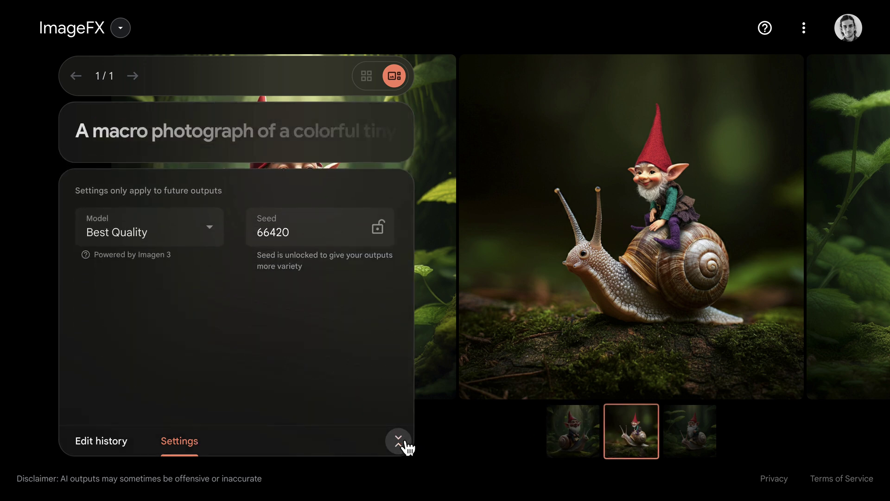
{"action": "left_click", "coordinate": [221, 245]}
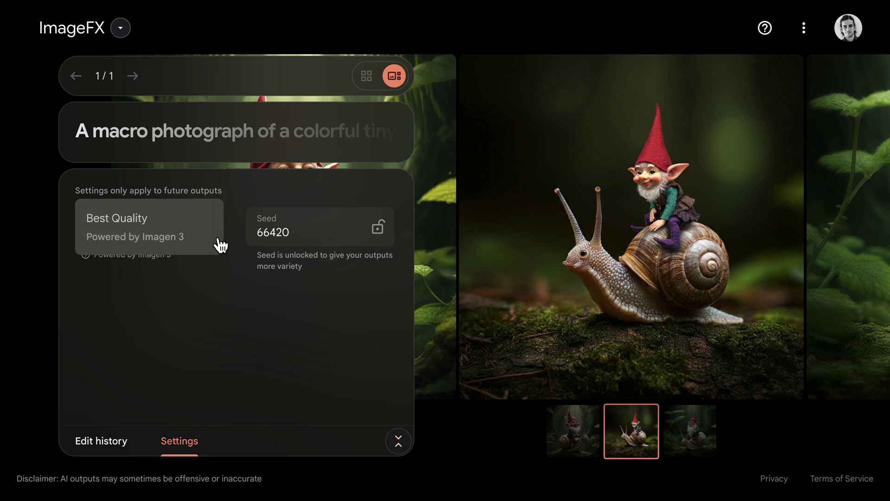
{"action": "left_click", "coordinate": [202, 247]}
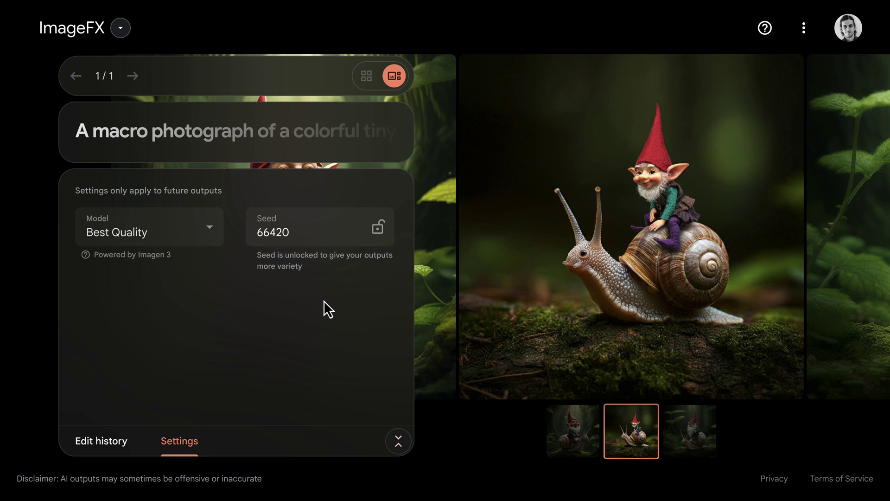
{"action": "left_click", "coordinate": [406, 440]}
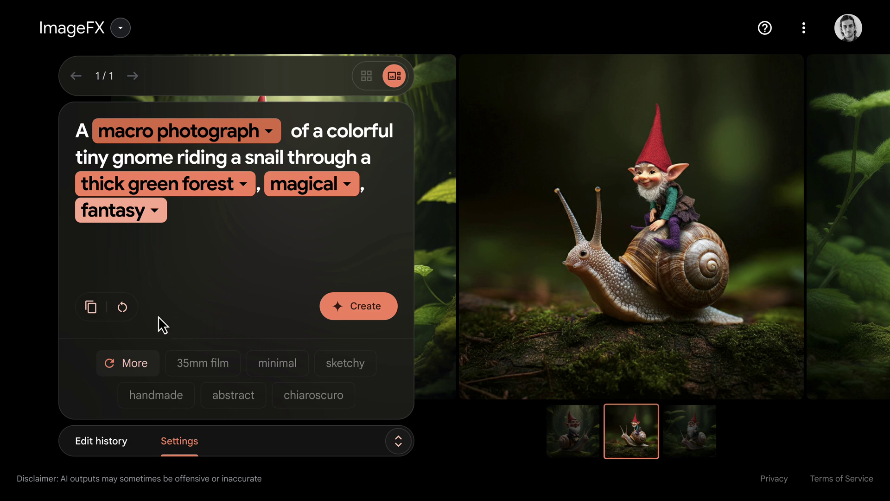
Replace the prompt with the samurai-drinking-a-margarita-in-a-Tokyo-metro prompt, generate, and browse the images
{"action": "left_click", "coordinate": [130, 310]}
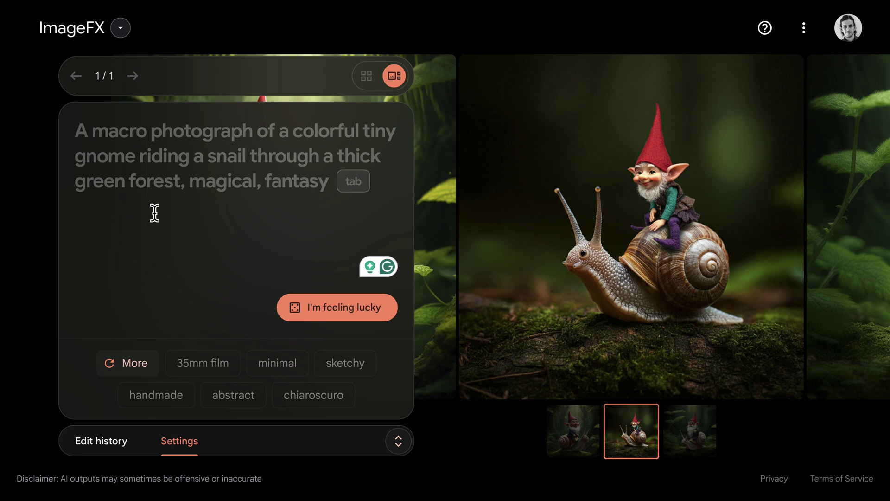
{"action": "type", "text": "a photorealistic image of a J"}
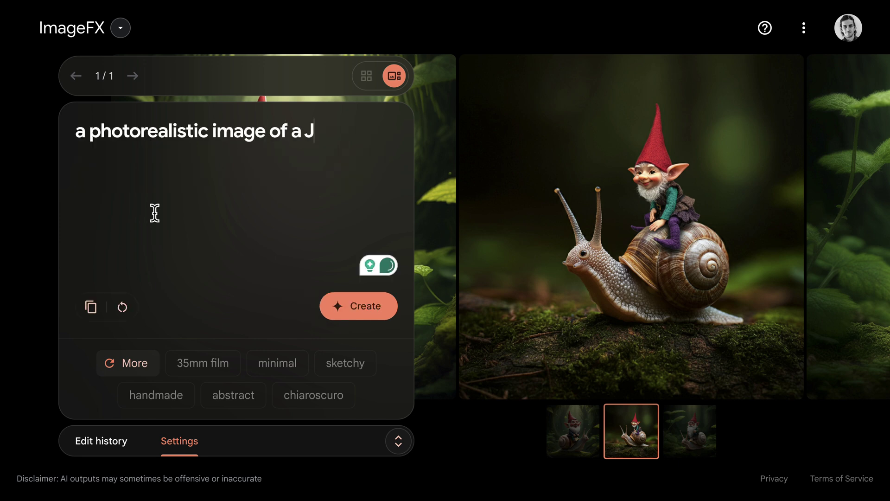
{"action": "type", "text": "apanese samurai drinking"}
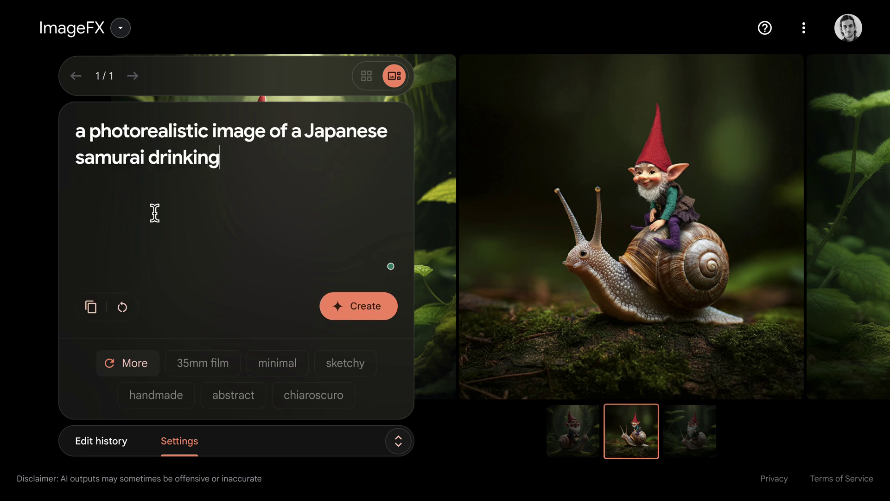
{"action": "type", "text": " a margarita while carrying a sword "}
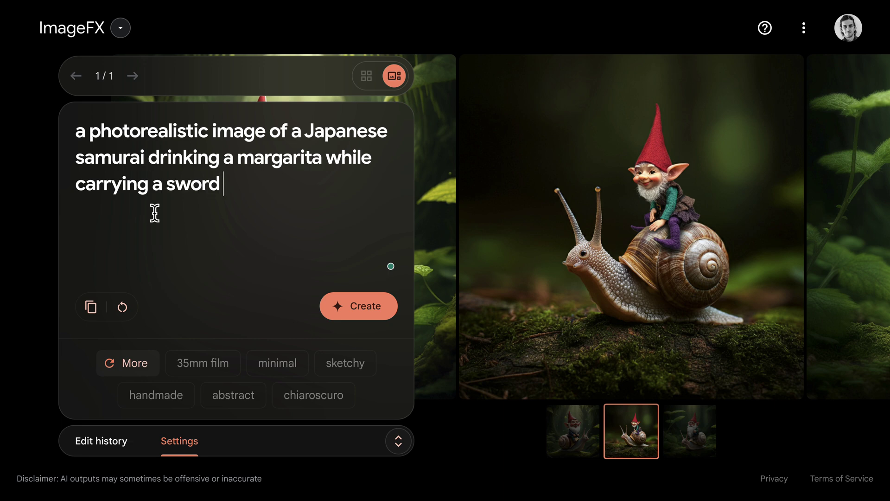
{"action": "type", "text": "in a Tokyo metro station. A sign on top says \"Tokyo\""}
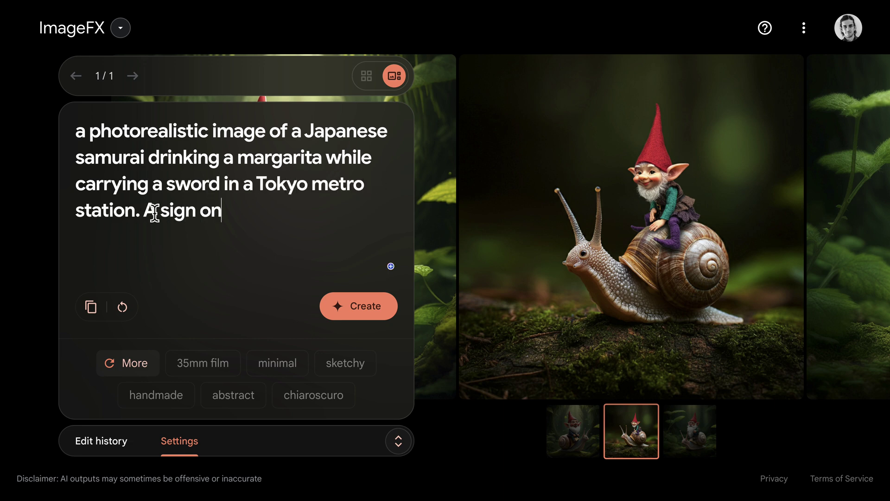
{"action": "left_click", "coordinate": [341, 306]}
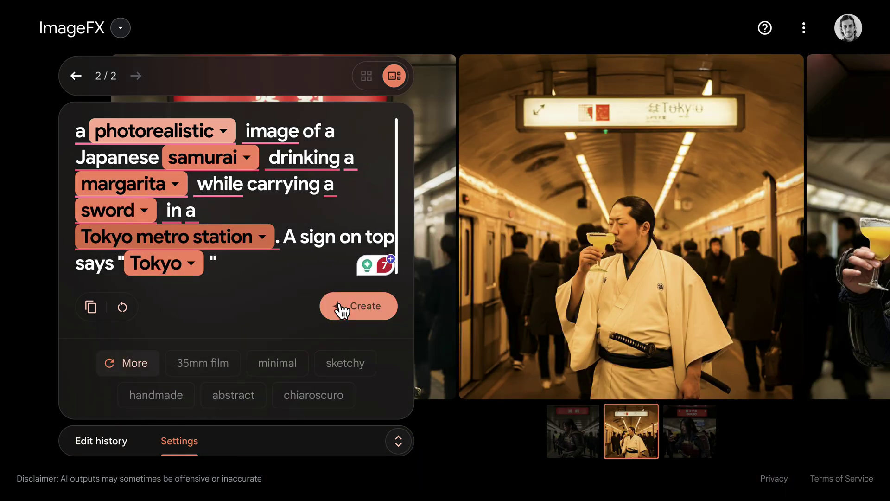
{"action": "mouse_move", "coordinate": [597, 347]}
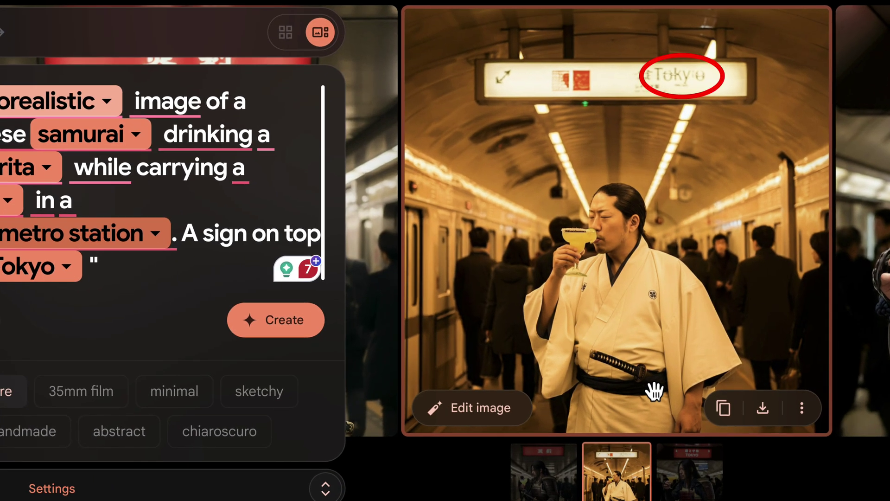
{"action": "left_click", "coordinate": [685, 490]}
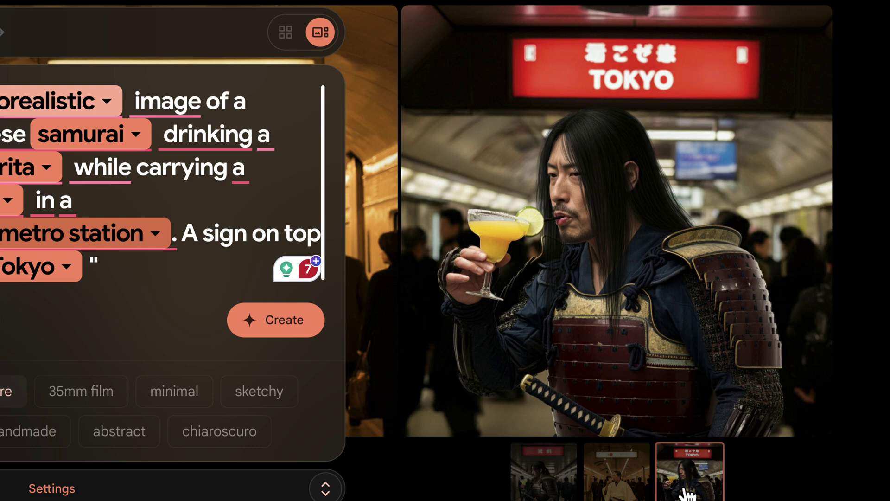
{"action": "left_click", "coordinate": [533, 486]}
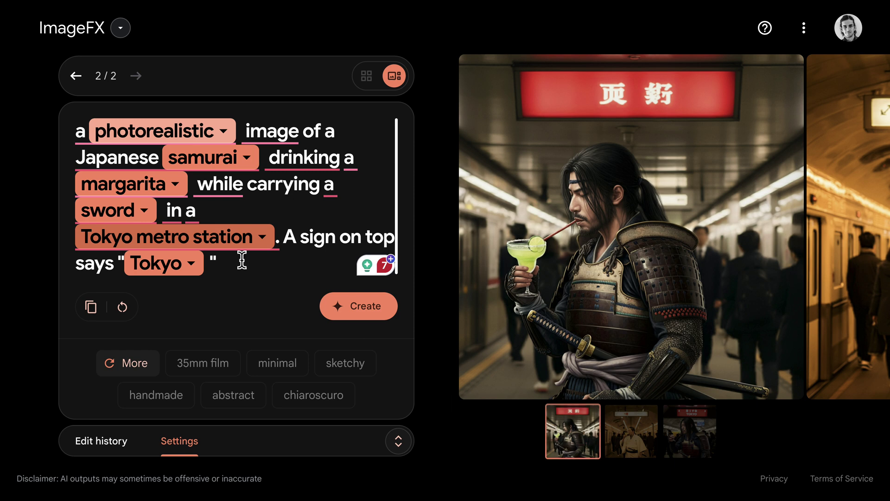
Generate DSLR photos of a homeless alien holding a 'my planet has no food' sign and browse them
{"action": "left_click", "coordinate": [122, 307]}
{"action": "left_click", "coordinate": [191, 224]}
{"action": "type", "text": "A DSLR photo of a"}
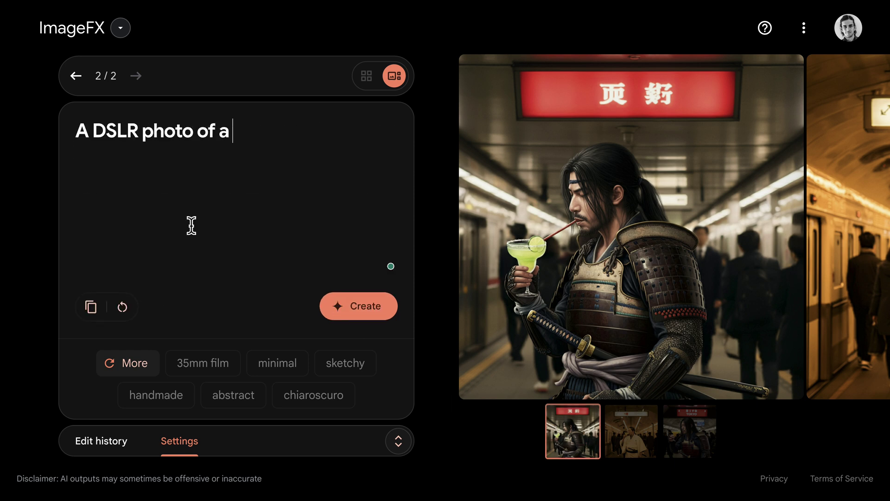
{"action": "type", "text": " homeless alien in a busy street holding "}
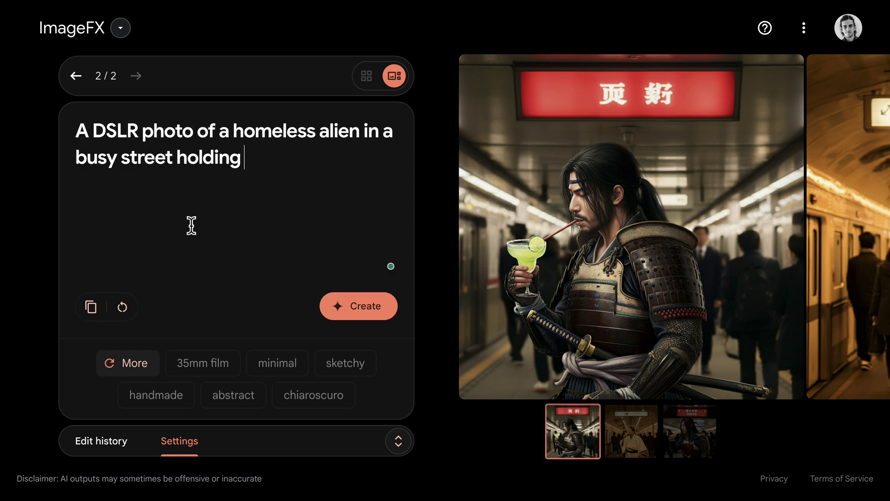
{"action": "type", "text": "a sign that says \"my planet has no foo"}
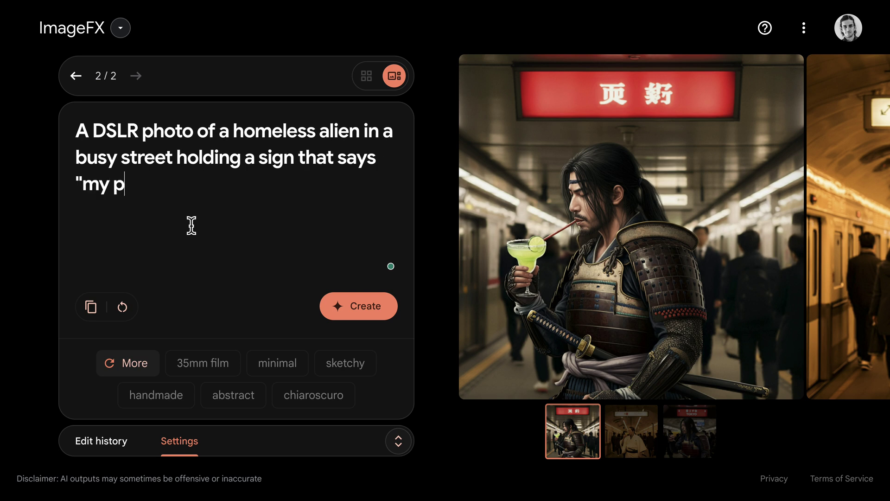
{"action": "type", "text": "d\""}
{"action": "left_click", "coordinate": [342, 300]}
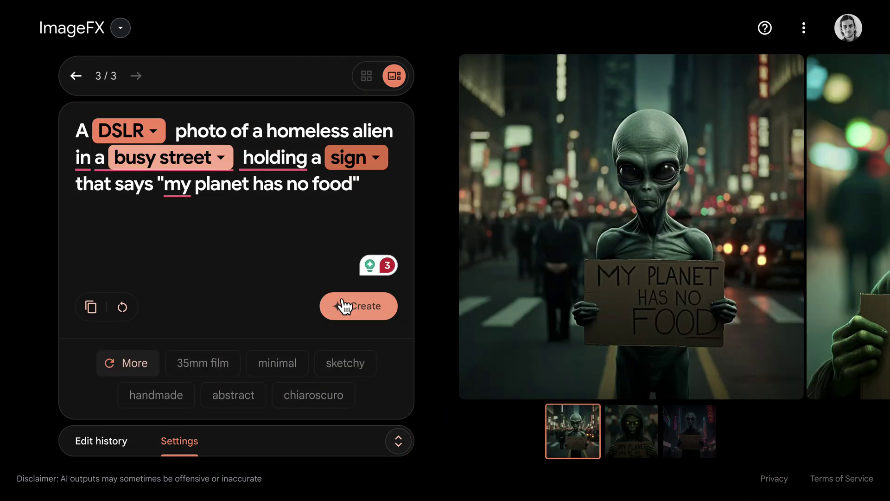
{"action": "left_click", "coordinate": [636, 458]}
{"action": "left_click", "coordinate": [680, 455]}
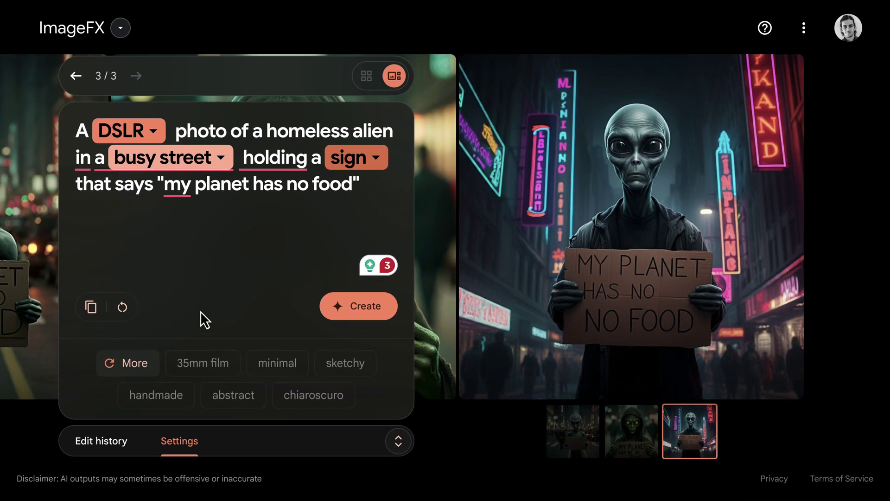
Generate macro images of a bumblebee in a t-shirt through a magnifying lens, browse them, then clear the prompt
{"action": "left_click", "coordinate": [122, 307]}
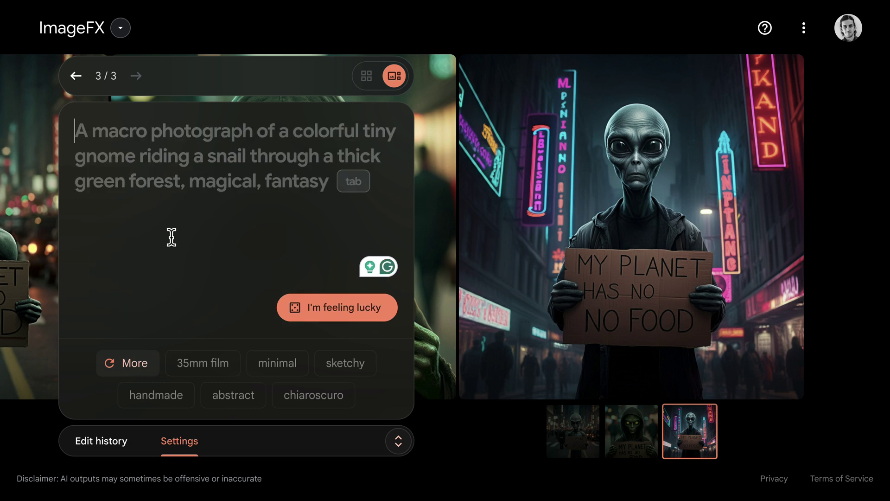
{"action": "type", "text": "A macro photography of "}
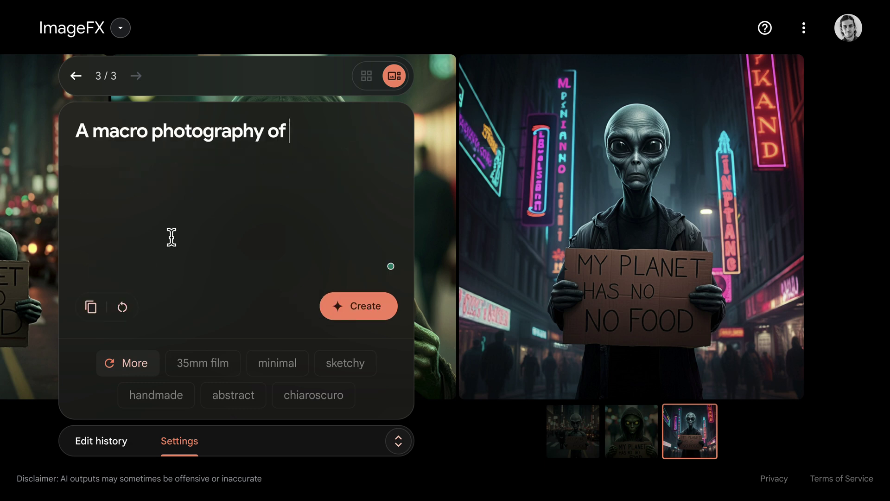
{"action": "type", "text": "a bumblebee seen through a magnifying lens"}
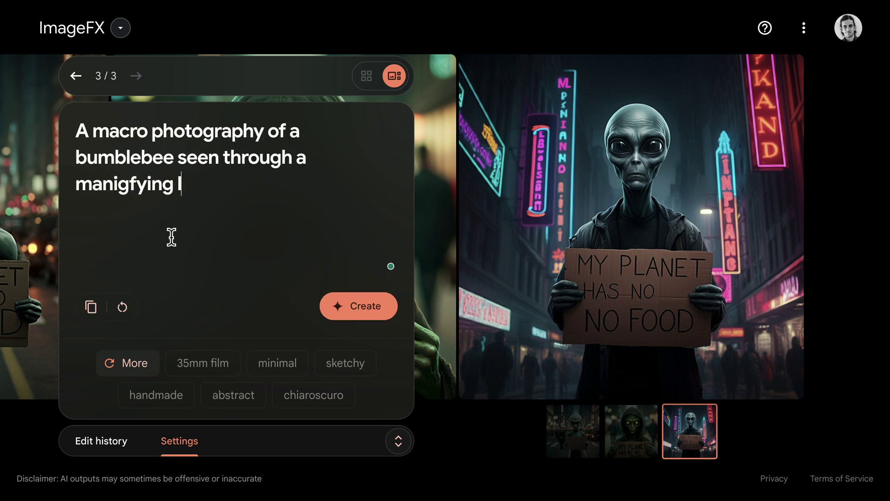
{"action": "type", "text": " wearing a t-shirt th"}
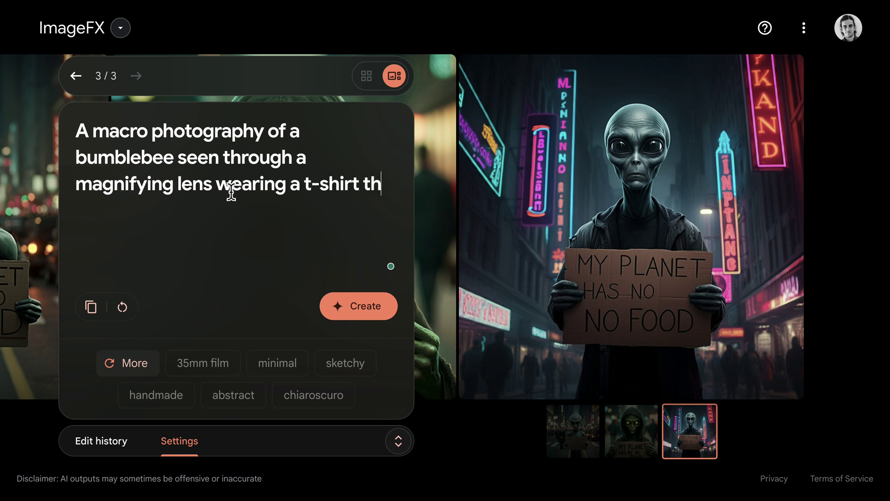
{"action": "type", "text": "at says \"Got honey?\". Hyper-detailed"}
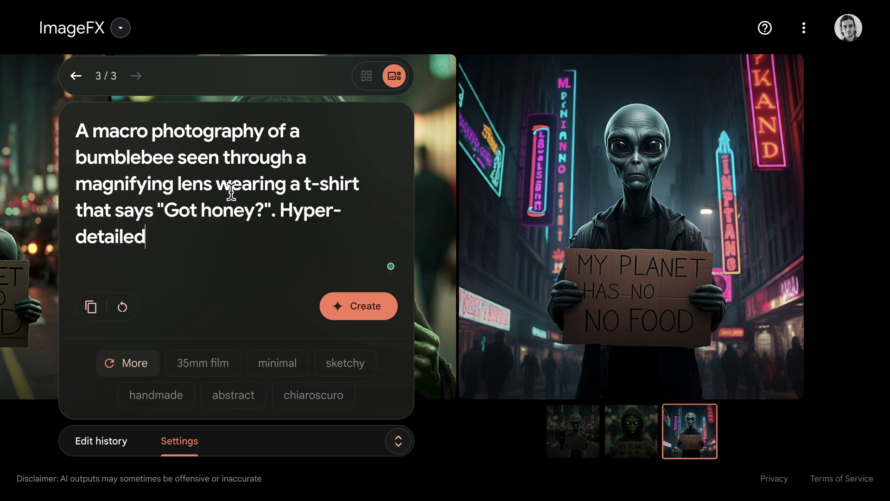
{"action": "left_click", "coordinate": [345, 306]}
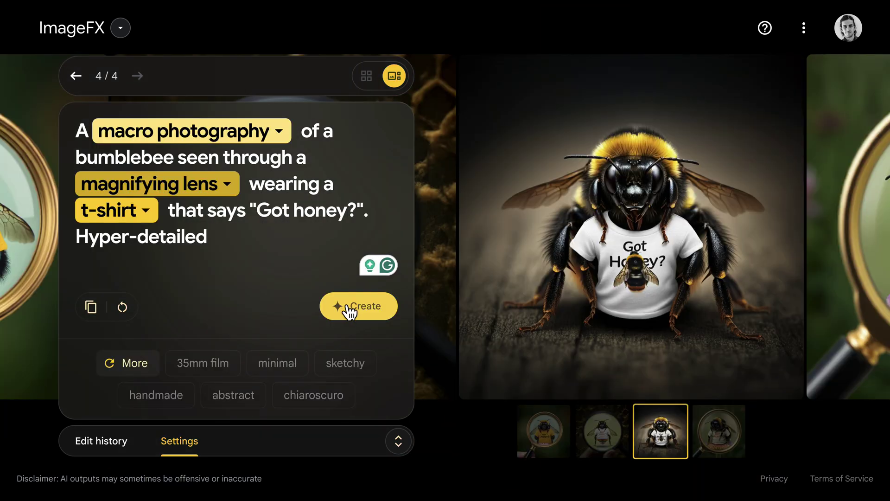
{"action": "left_click", "coordinate": [618, 441]}
{"action": "left_click", "coordinate": [551, 437]}
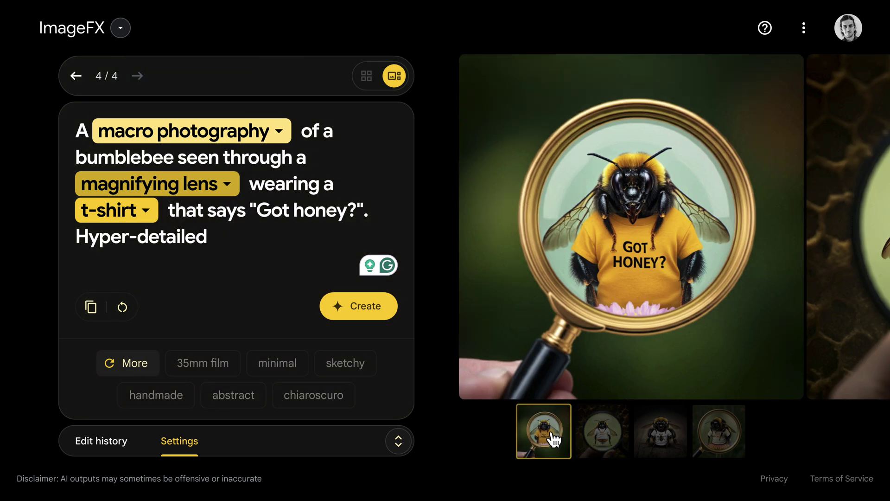
{"action": "left_click", "coordinate": [727, 448]}
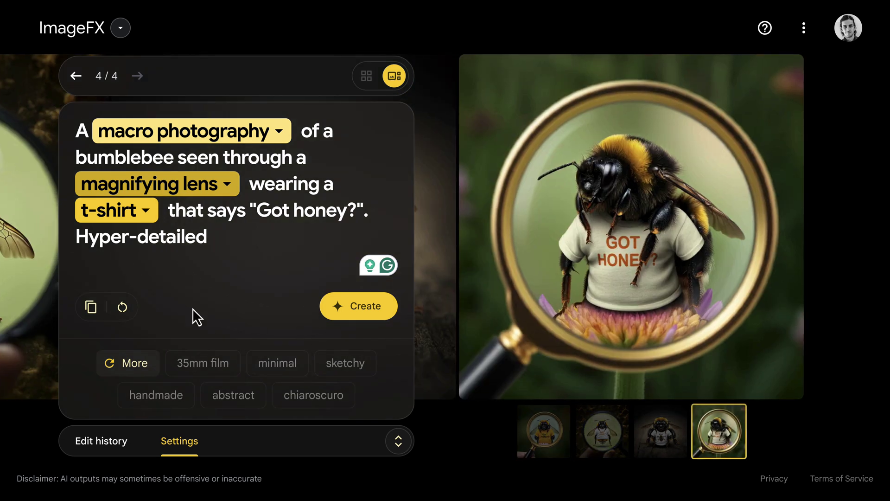
{"action": "left_click", "coordinate": [133, 312]}
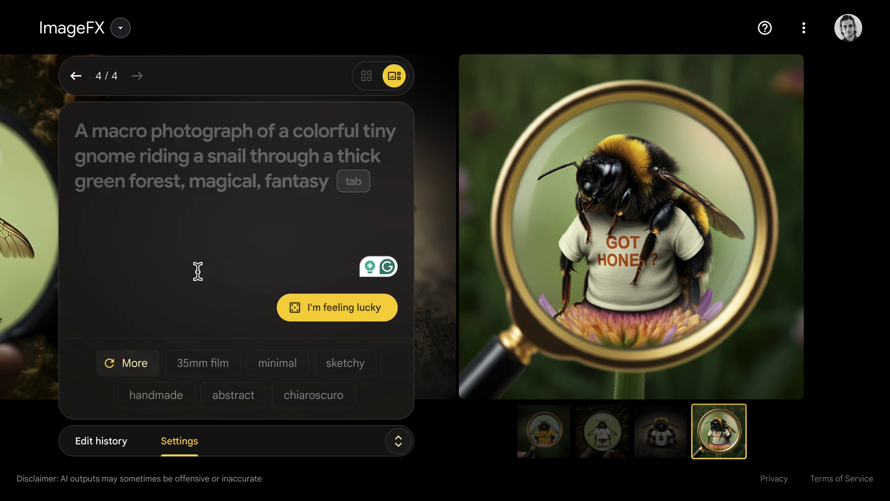
Generate 'A studio photo of a hand drawing with a pencil, close-up, highly detailed.' and view another result
{"action": "type", "text": "A studio photo "}
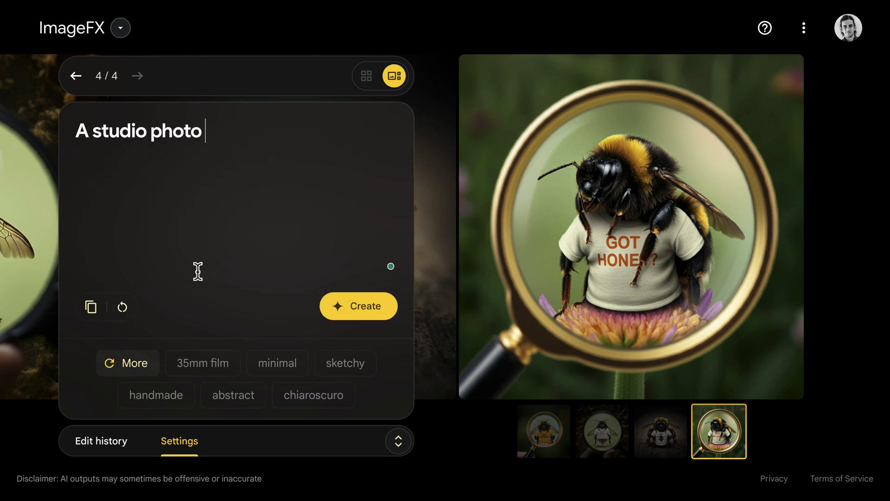
{"action": "type", "text": "of a hand drawing with a penc"}
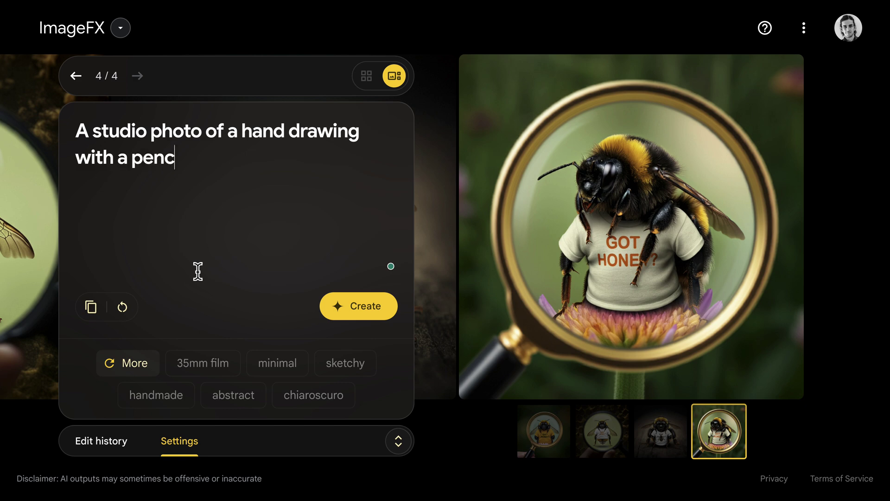
{"action": "type", "text": "il, clo"}
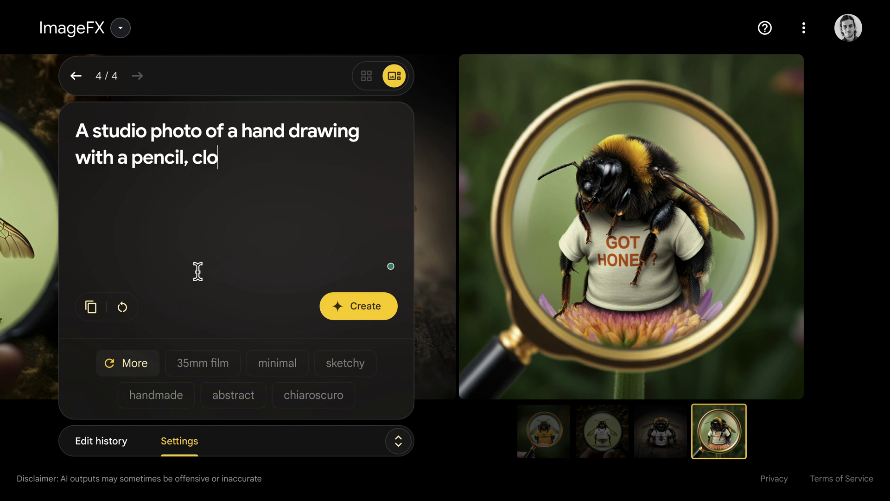
{"action": "type", "text": "se-up, highly detailed."}
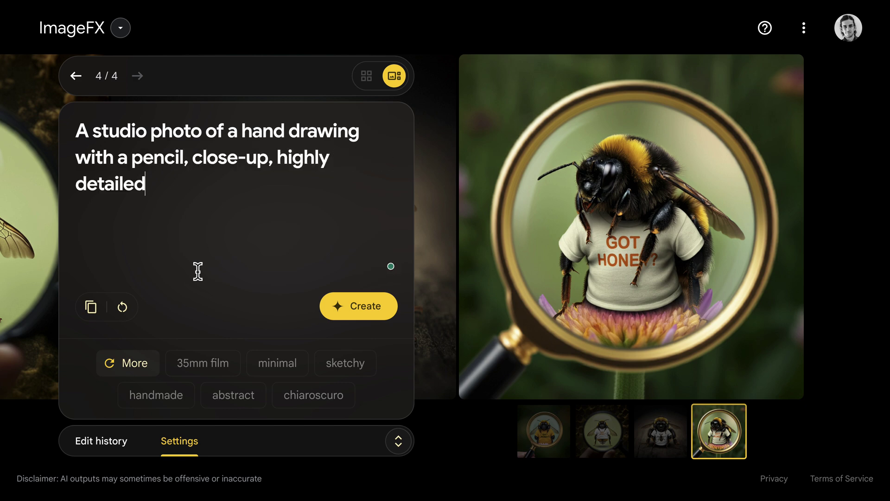
{"action": "left_click", "coordinate": [343, 312]}
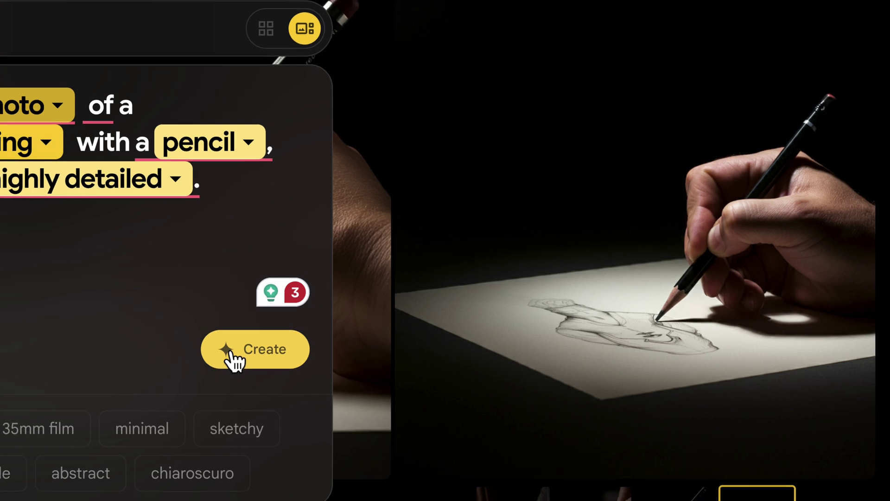
{"action": "left_click", "coordinate": [676, 493]}
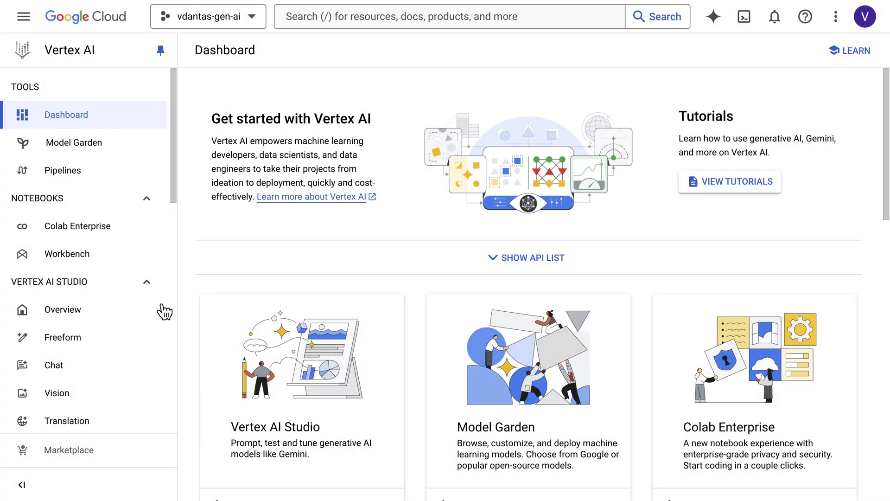
Open the Vertex AI Vision page and set the aspect ratio to 16:9
{"action": "scroll", "coordinate": [98, 315], "scroll_direction": "down", "scroll_amount": 2}
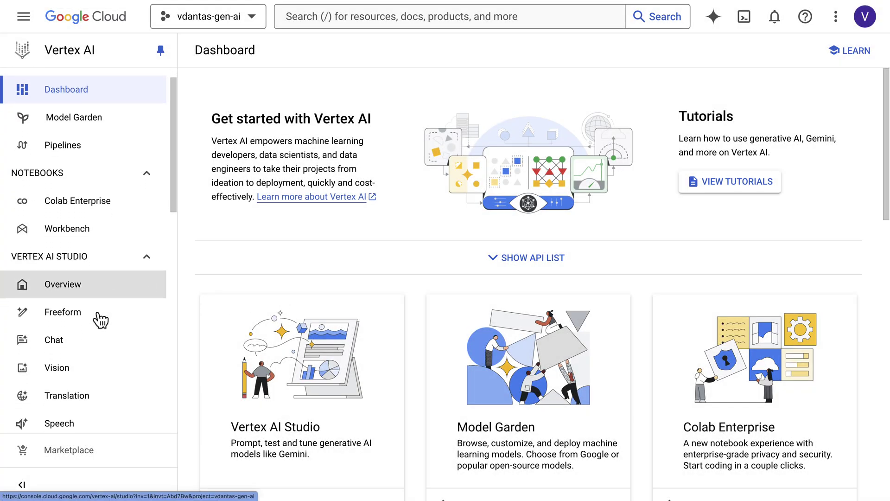
{"action": "left_click", "coordinate": [64, 353]}
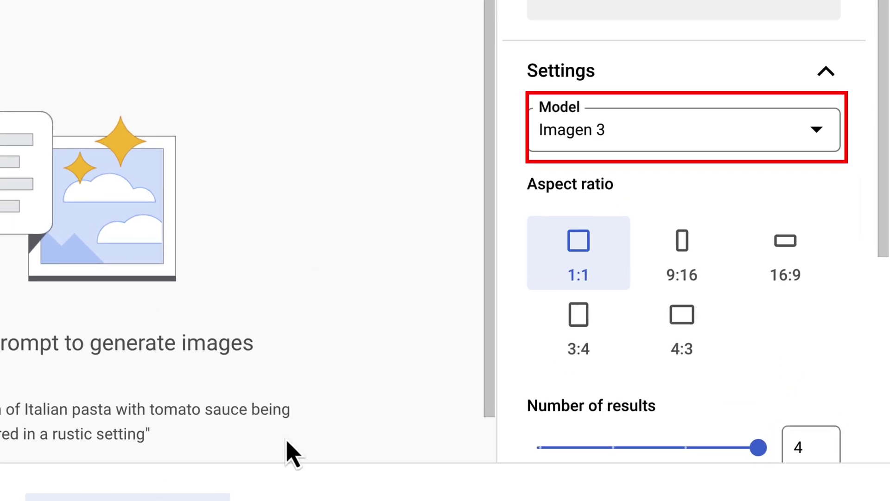
{"action": "left_click_drag", "start_coordinate": [884, 243], "coordinate": [888, 274]}
{"action": "scroll", "coordinate": [886, 278], "scroll_direction": "down", "scroll_amount": 2}
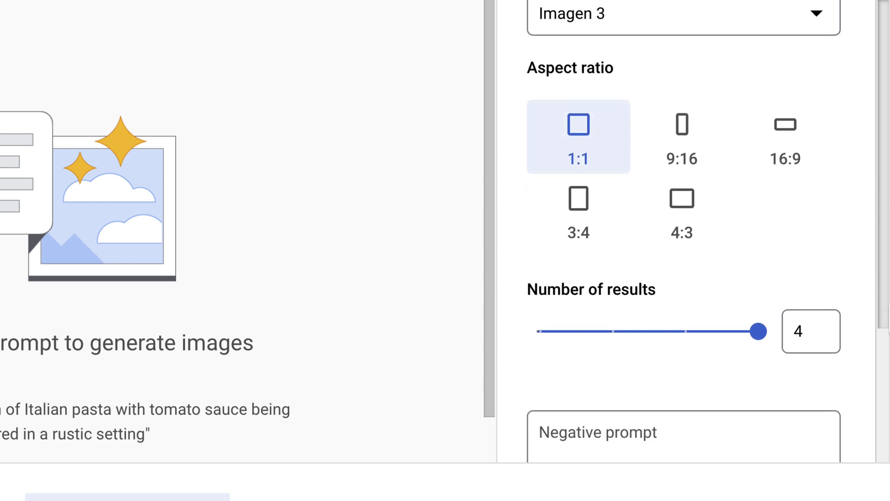
{"action": "left_click", "coordinate": [797, 141]}
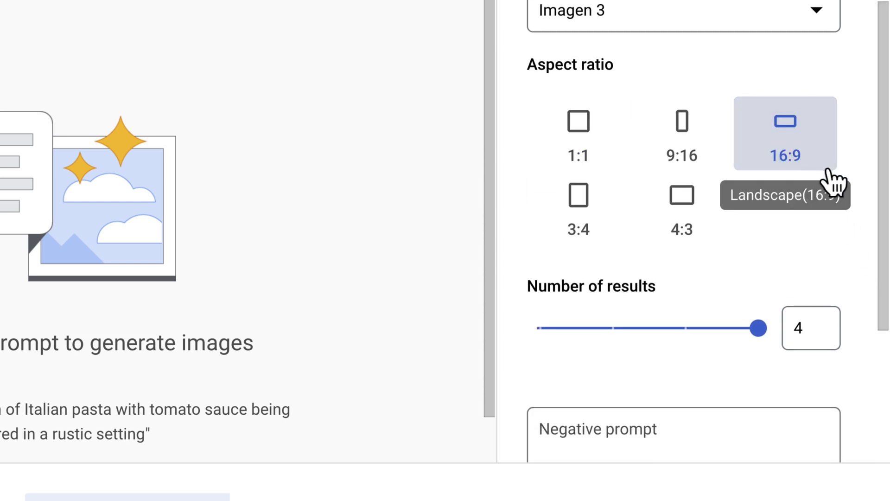
{"action": "left_click_drag", "start_coordinate": [882, 224], "coordinate": [883, 294]}
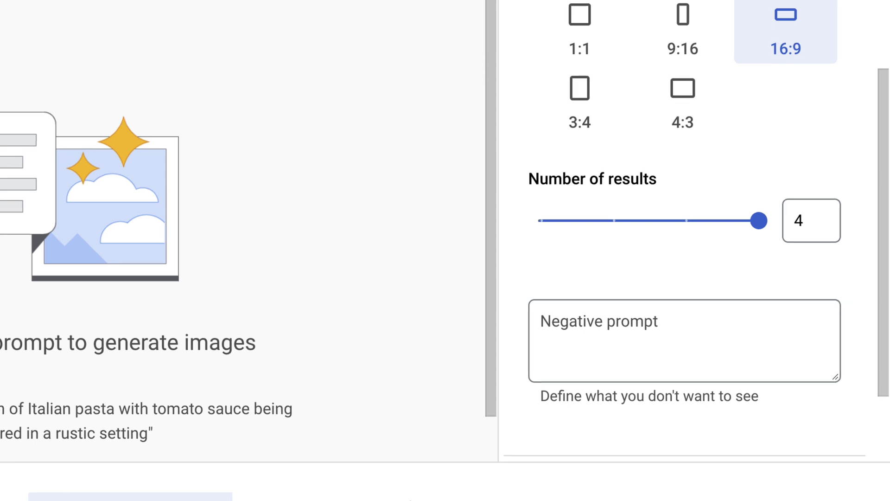
Generate 'a photorealistic image of a cat wearing an astronaut suit underwater in the deep ocean' and inspect one result's Digital watermark label
{"action": "left_click", "coordinate": [284, 434]}
{"action": "type", "text": "a photorealistic image of a cat"}
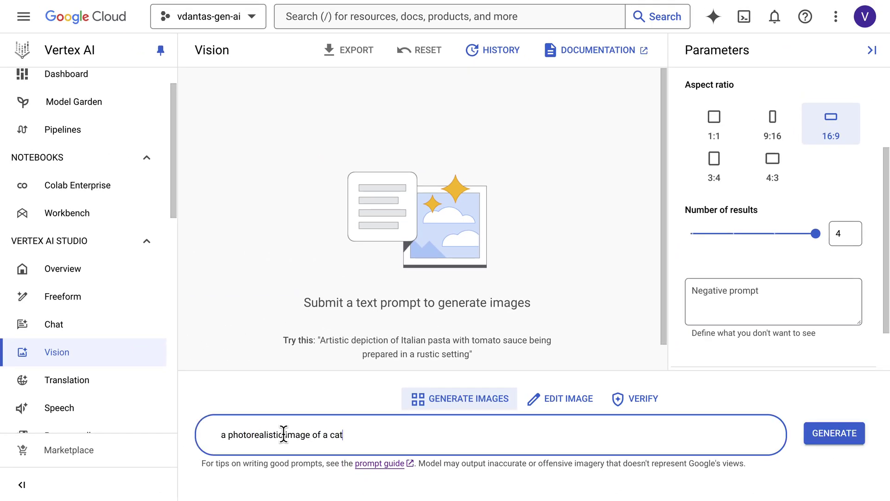
{"action": "type", "text": " wearing an astronaut suit underwater in the deep "}
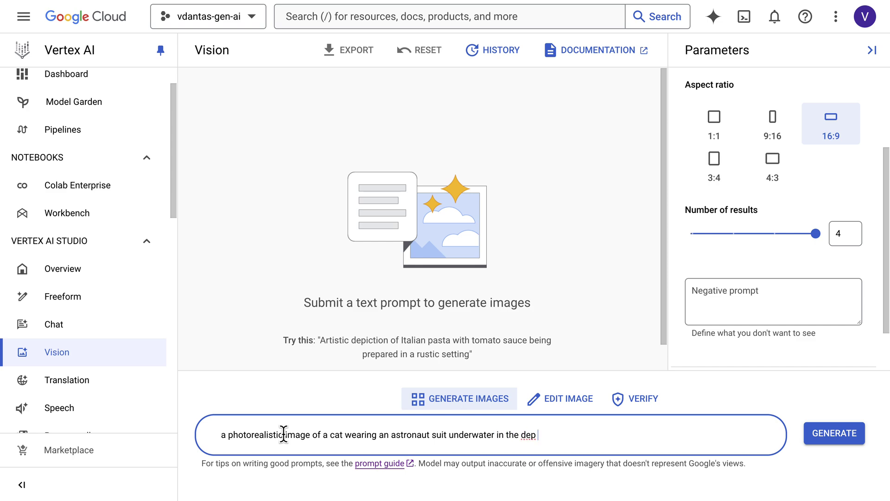
{"action": "type", "text": "ocean"}
{"action": "left_click", "coordinate": [853, 437]}
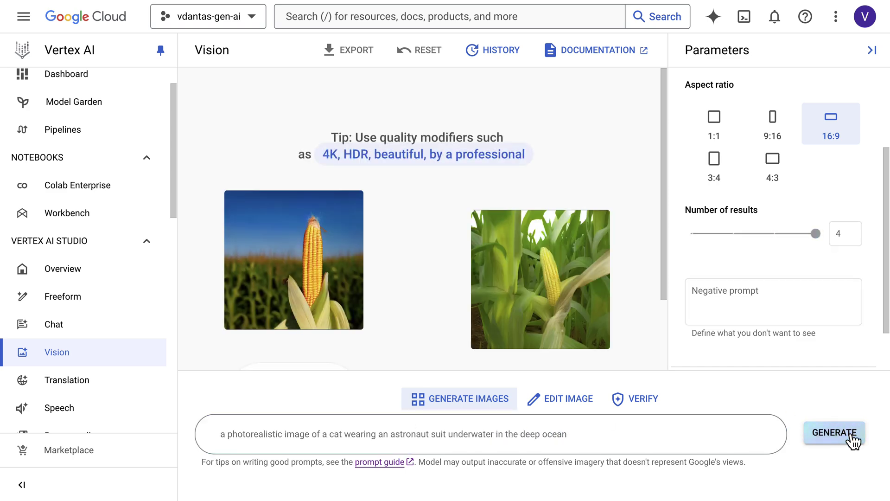
{"action": "left_click", "coordinate": [541, 267]}
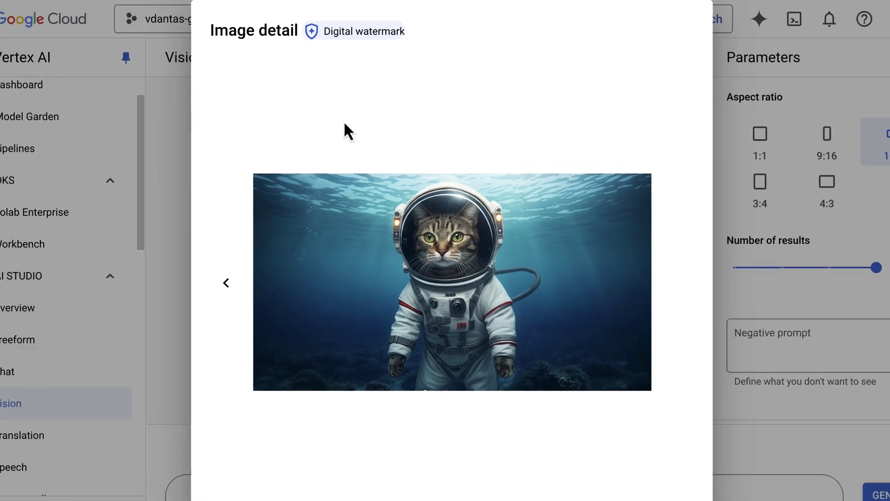
{"action": "left_click_drag", "start_coordinate": [333, 27], "coordinate": [415, 65]}
{"action": "left_click", "coordinate": [419, 67]}
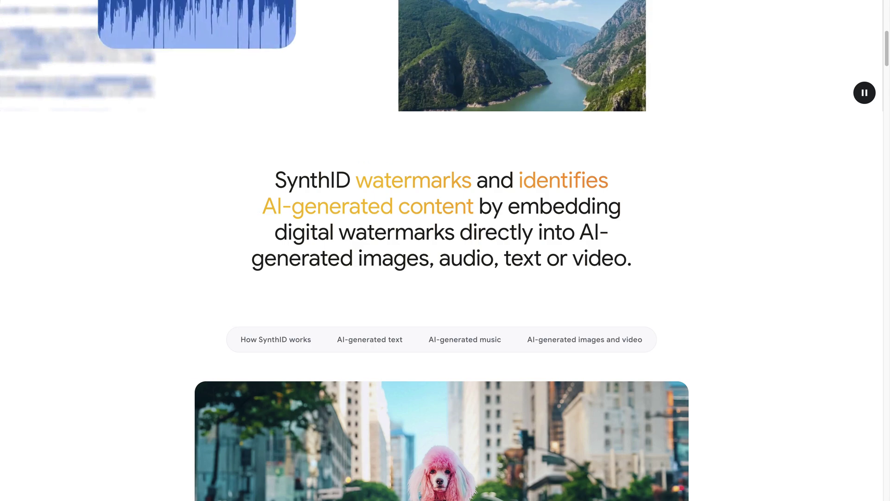
Jump to the How SynthID works section and read the watermarking explanation
{"action": "left_click", "coordinate": [276, 340]}
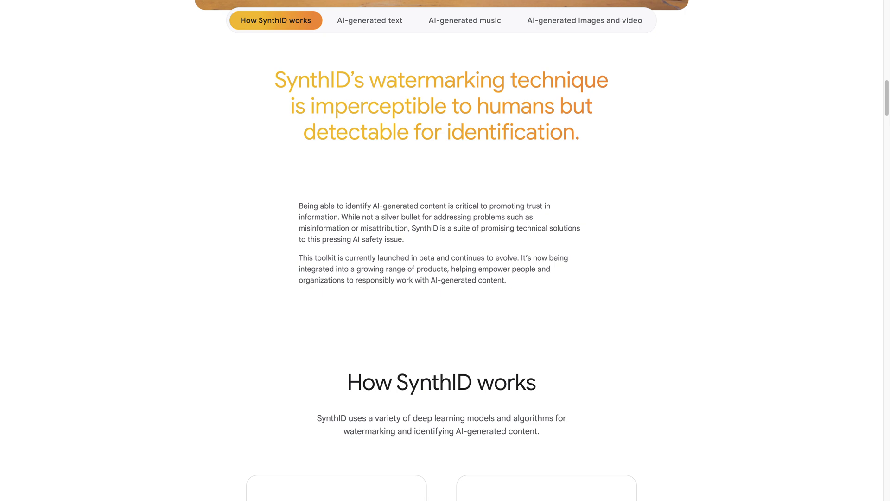
{"action": "scroll", "coordinate": [445, 250], "scroll_direction": "down", "scroll_amount": 7}
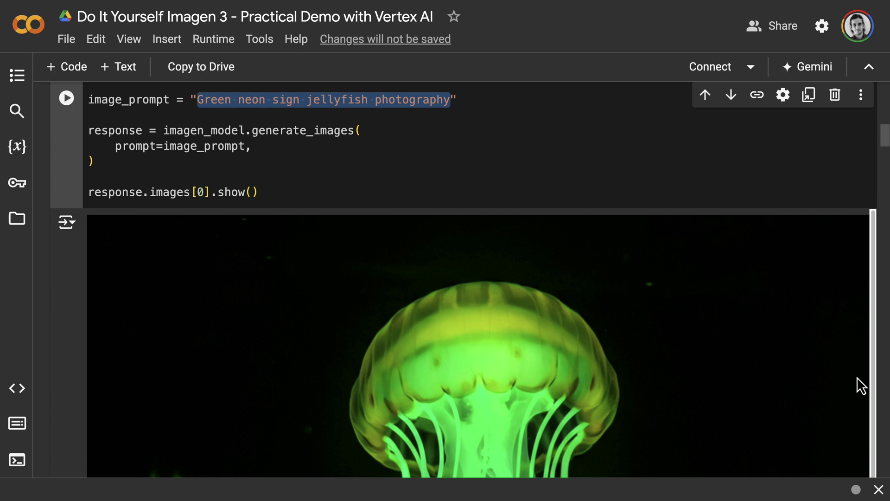
Scroll past the neon jellyfish grid to the Section 1 High-Quality Image Generation output
{"action": "left_click_drag", "start_coordinate": [885, 134], "coordinate": [886, 197]}
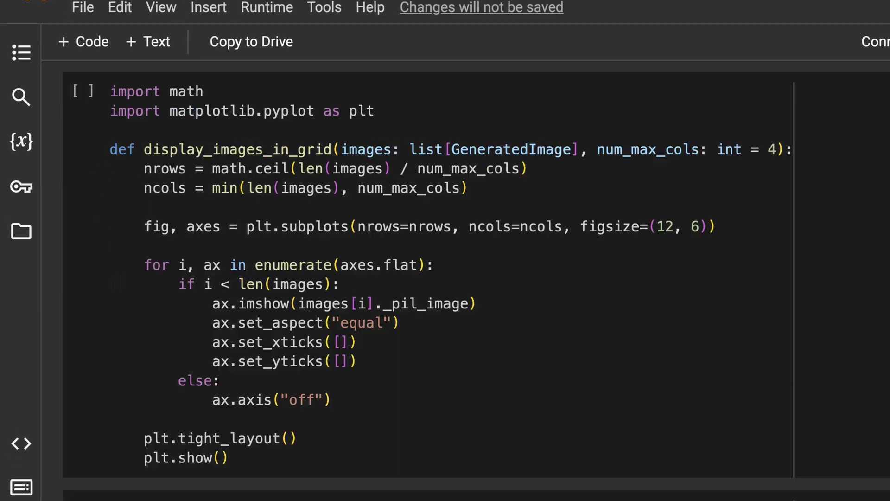
{"action": "scroll", "coordinate": [463, 278], "scroll_direction": "down", "scroll_amount": 1}
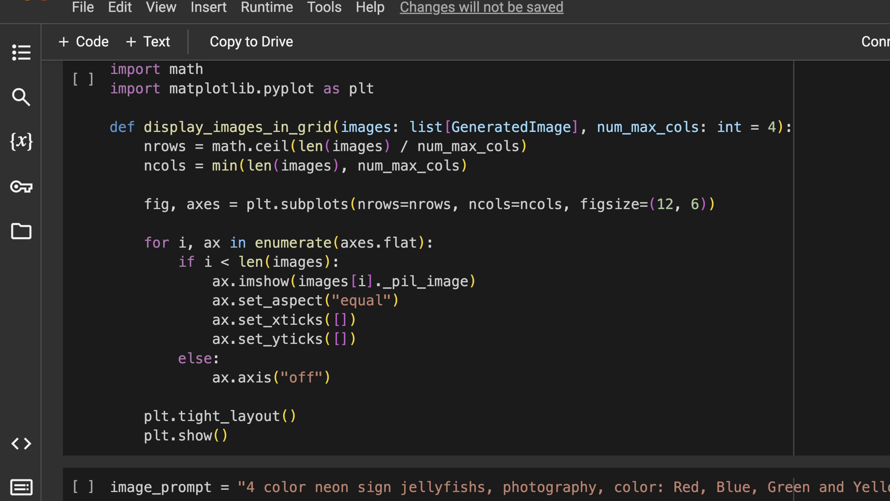
{"action": "scroll", "coordinate": [464, 278], "scroll_direction": "down", "scroll_amount": 5}
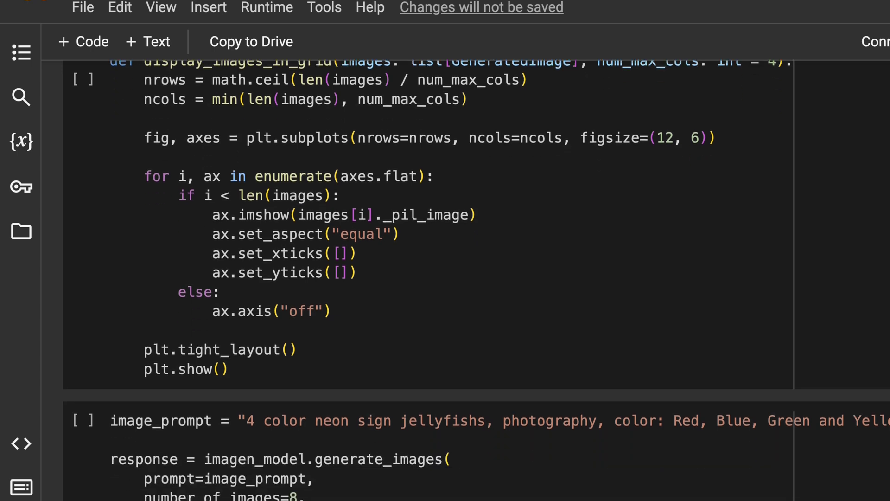
{"action": "scroll", "coordinate": [464, 279], "scroll_direction": "down", "scroll_amount": 2}
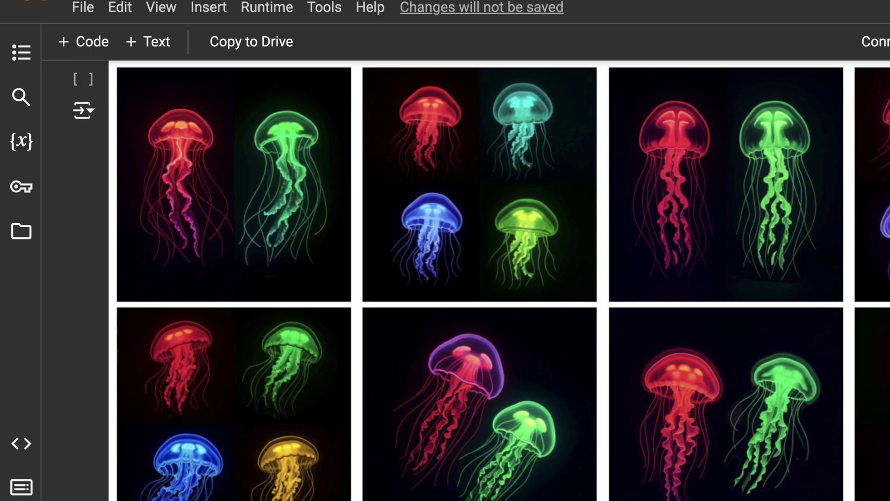
{"action": "scroll", "coordinate": [464, 279], "scroll_direction": "down", "scroll_amount": 10}
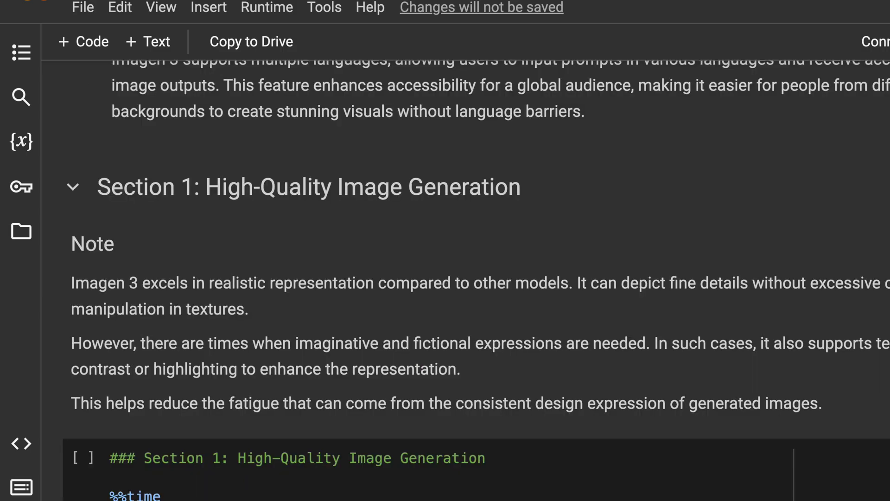
{"action": "scroll", "coordinate": [464, 279], "scroll_direction": "up", "scroll_amount": 1}
{"action": "scroll", "coordinate": [464, 278], "scroll_direction": "down", "scroll_amount": 9}
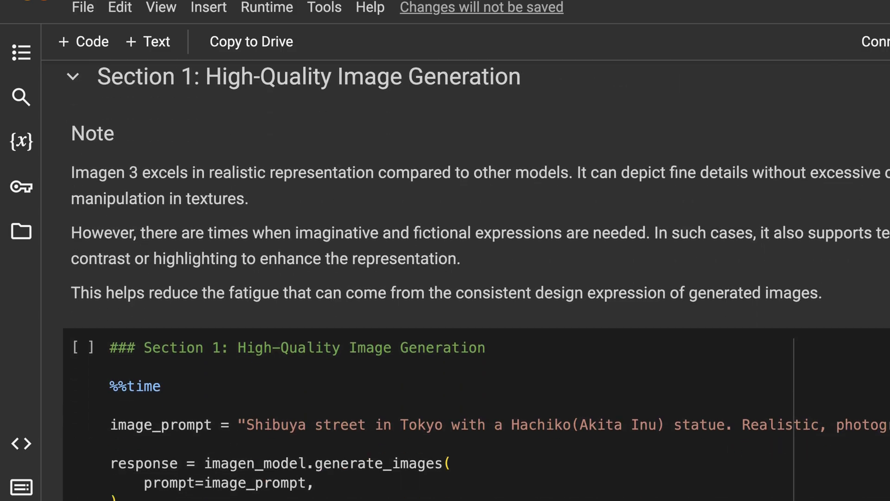